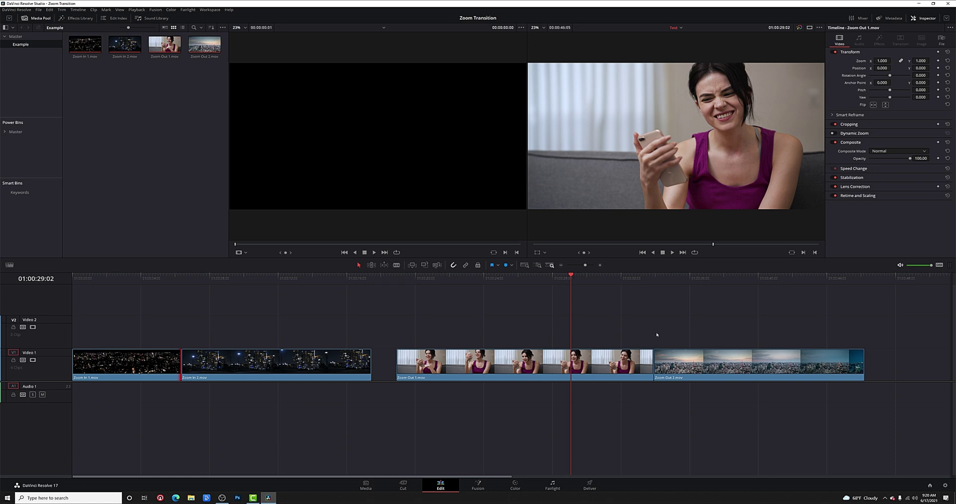
Split the Zoom In 1.mov clip at 01:00:05:09, one second before its cut to Zoom In 2.mov
{"action": "left_click", "coordinate": [678, 278]}
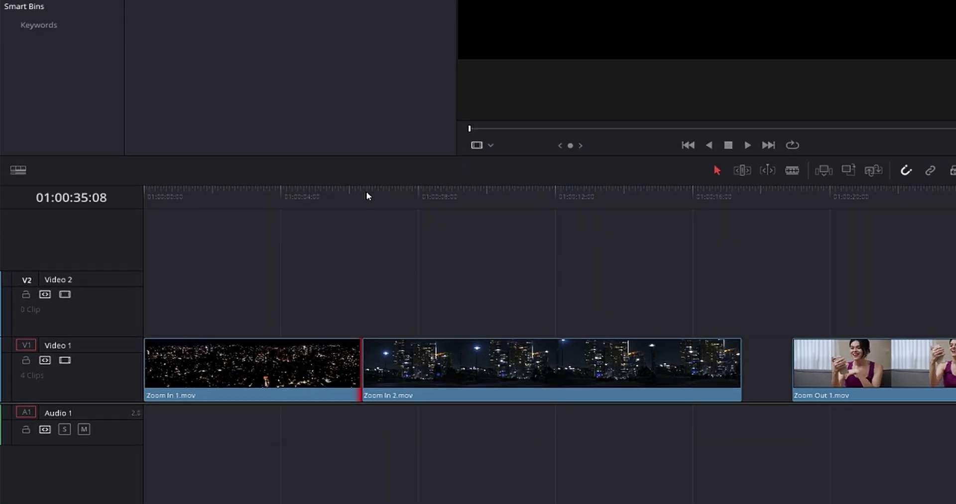
{"action": "left_click", "coordinate": [362, 191]}
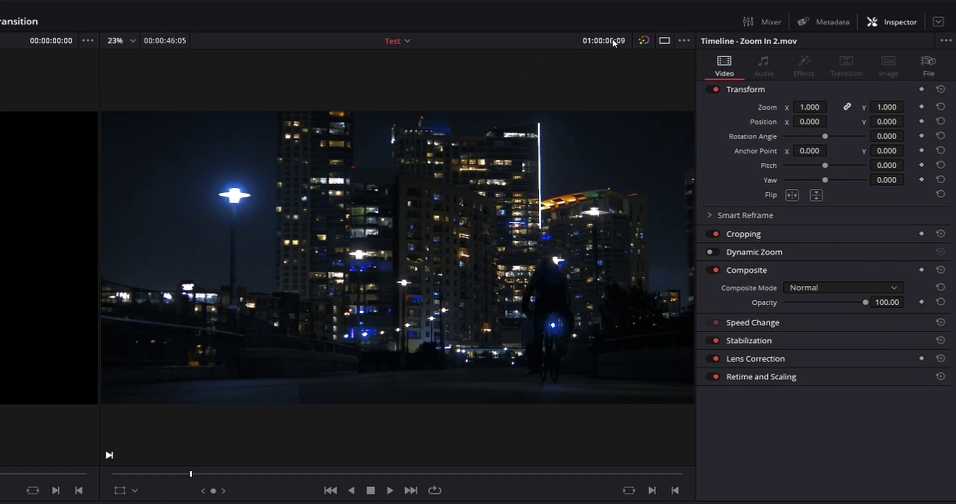
{"action": "left_click", "coordinate": [614, 41]}
{"action": "type", "text": "-100:00:01:00"}
{"action": "key", "text": "Return"}
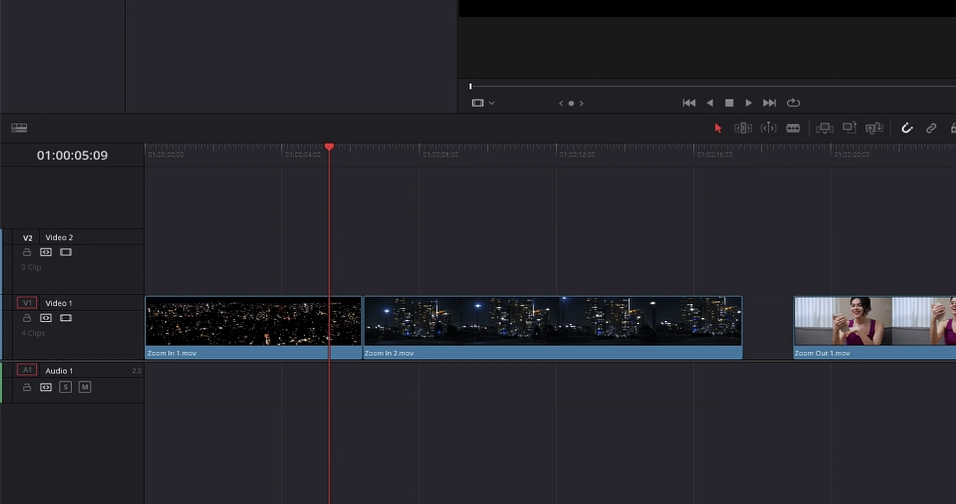
{"action": "key", "text": "ctrl+b"}
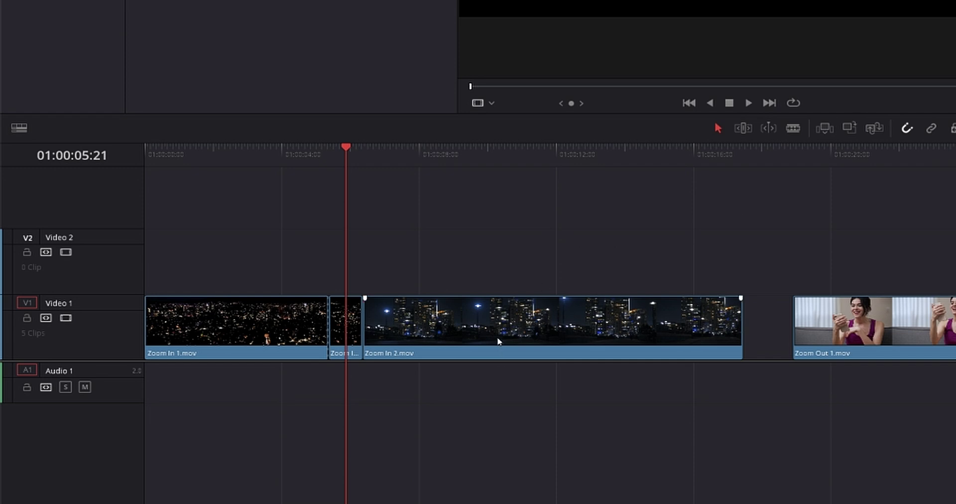
Move Zoom In 2.mov up to Video 2 so it starts at 01:00:05:21, and split it at 01:00:06:09
{"action": "left_click_drag", "start_coordinate": [498, 341], "coordinate": [485, 281]}
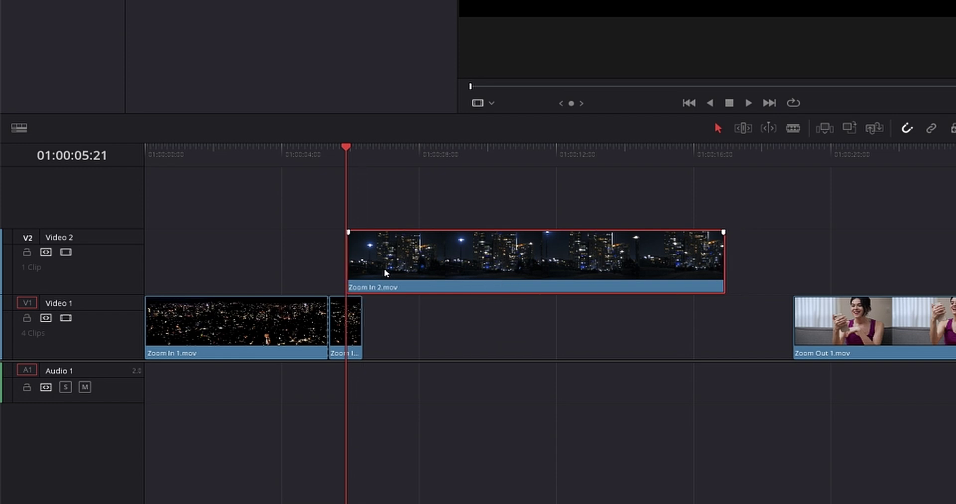
{"action": "left_click", "coordinate": [368, 148]}
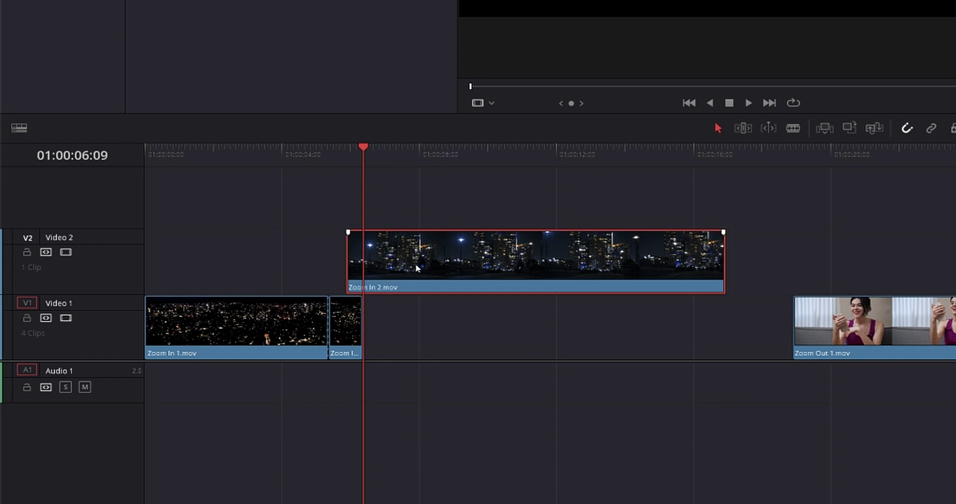
{"action": "key", "text": "ctrl+b"}
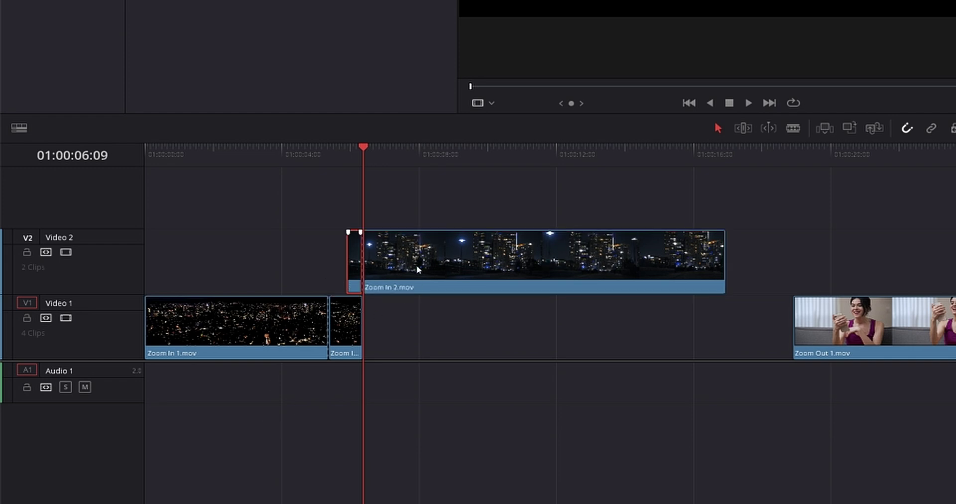
Move the longer part of Zoom In 2.mov back down to Video 1, directly after the Zoom In 1.mov piece
{"action": "left_click", "coordinate": [486, 289]}
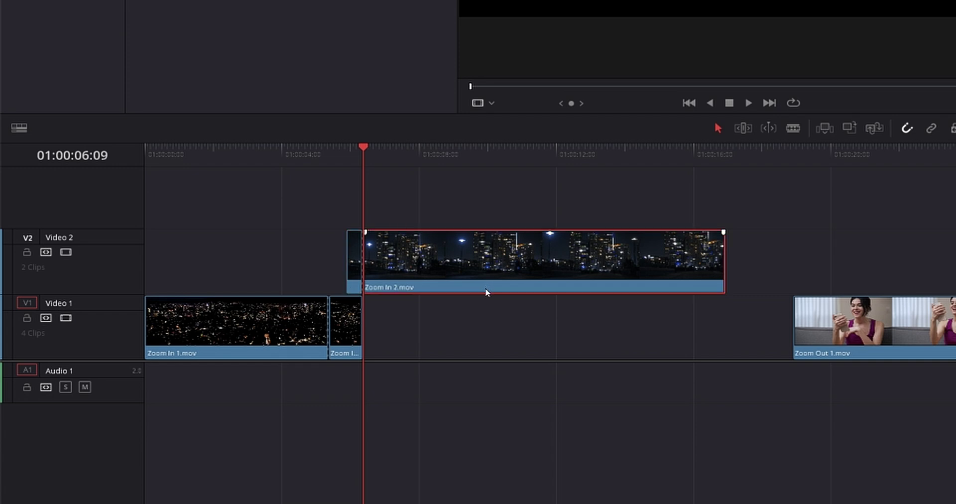
{"action": "left_click_drag", "start_coordinate": [487, 292], "coordinate": [482, 301]}
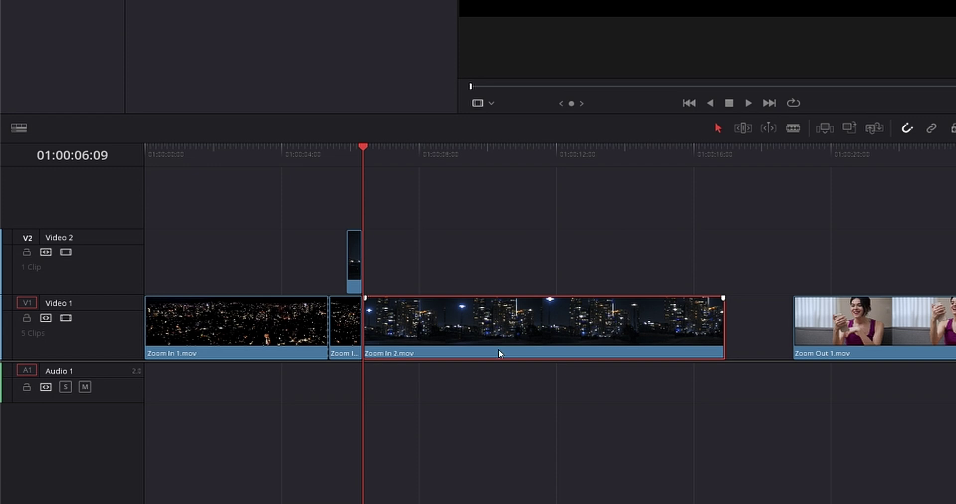
Combine the short Zoom In 2.mov piece on Video 2 and the short Zoom In 1.mov piece below it into a new Fusion clip
{"action": "key", "text": "ctrl+equal"}
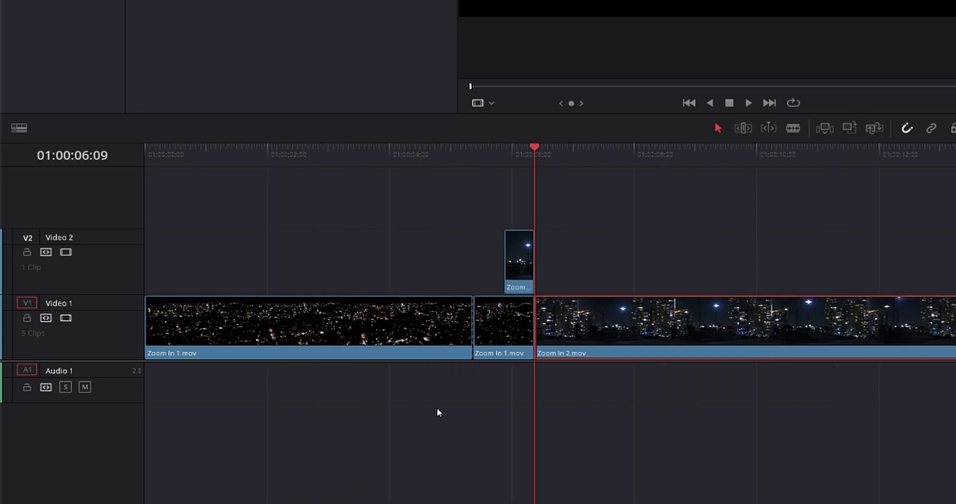
{"action": "key", "text": "ctrl+equal"}
{"action": "key", "text": "ctrl+equal"}
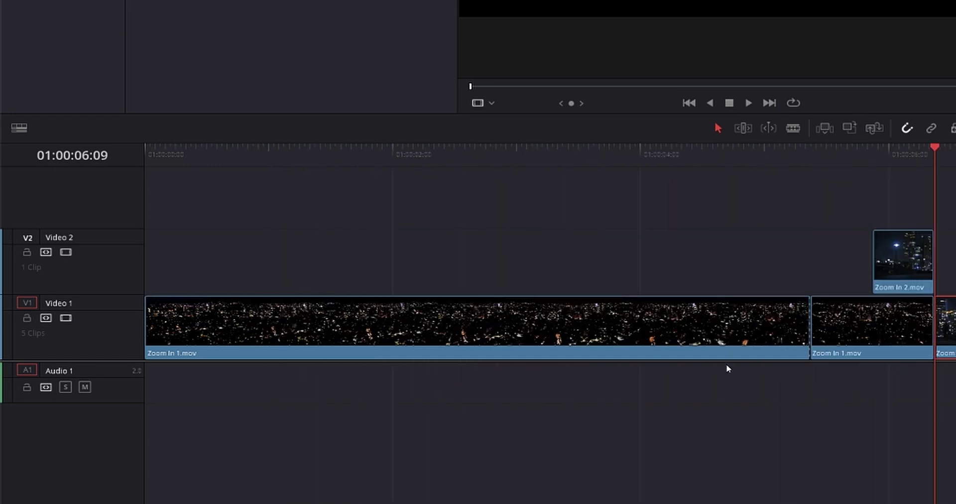
{"action": "key", "text": "ctrl+equal"}
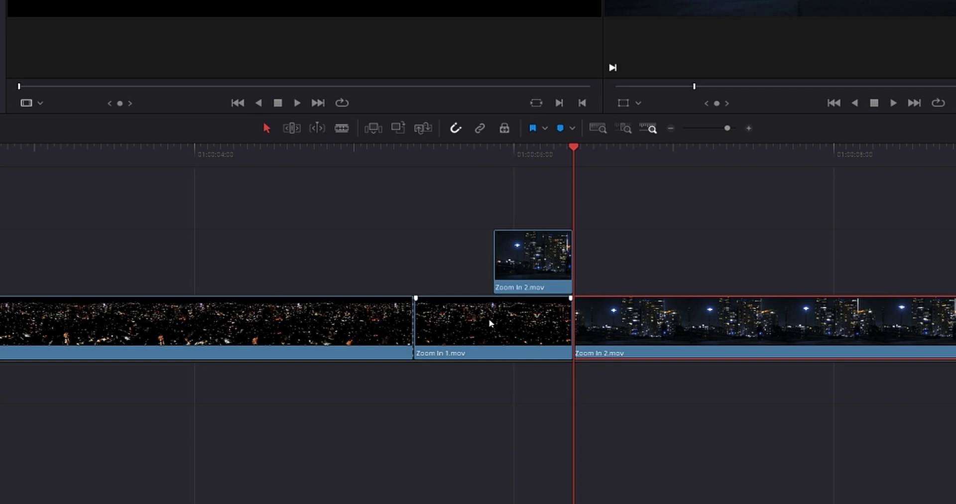
{"action": "left_click_drag", "start_coordinate": [447, 205], "coordinate": [539, 338]}
{"action": "right_click", "coordinate": [518, 327]}
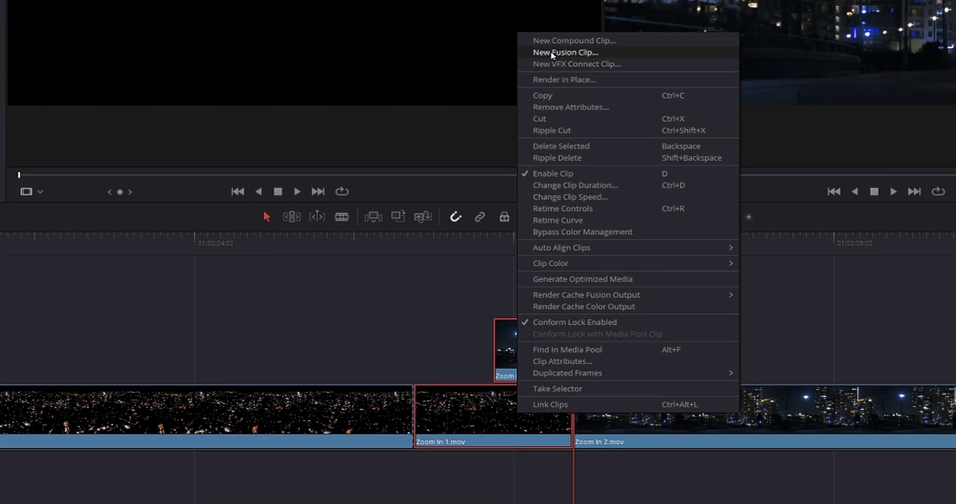
{"action": "left_click", "coordinate": [552, 53]}
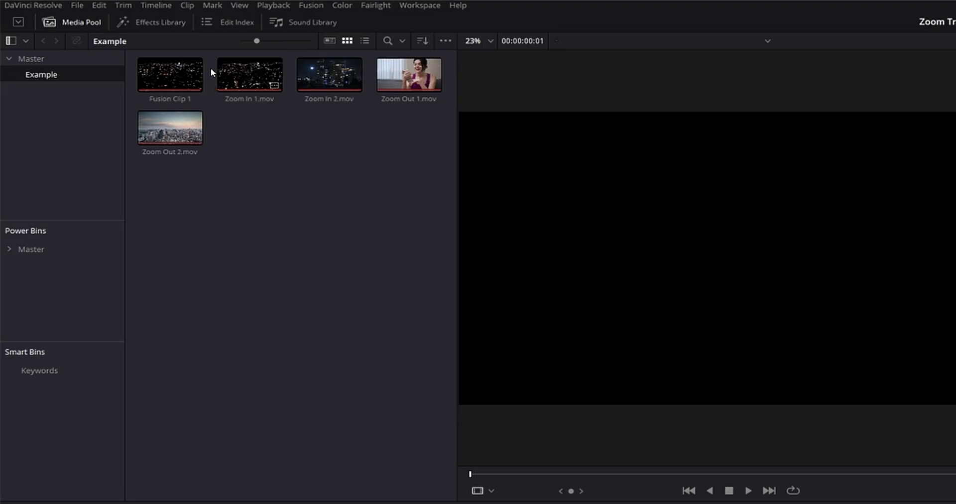
{"action": "left_click", "coordinate": [185, 73]}
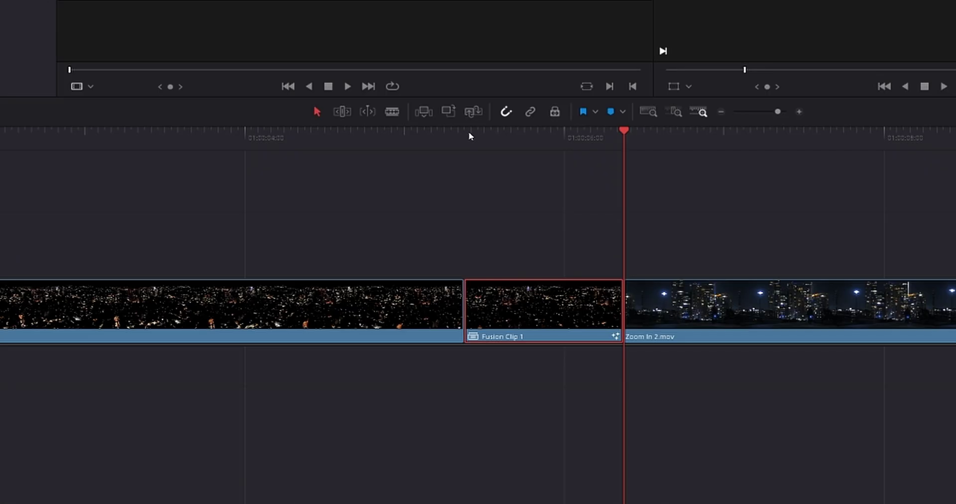
Open the Fusion clip on the Fusion page from its first frame and move all its nodes together toward the node area's centre
{"action": "left_click", "coordinate": [468, 131]}
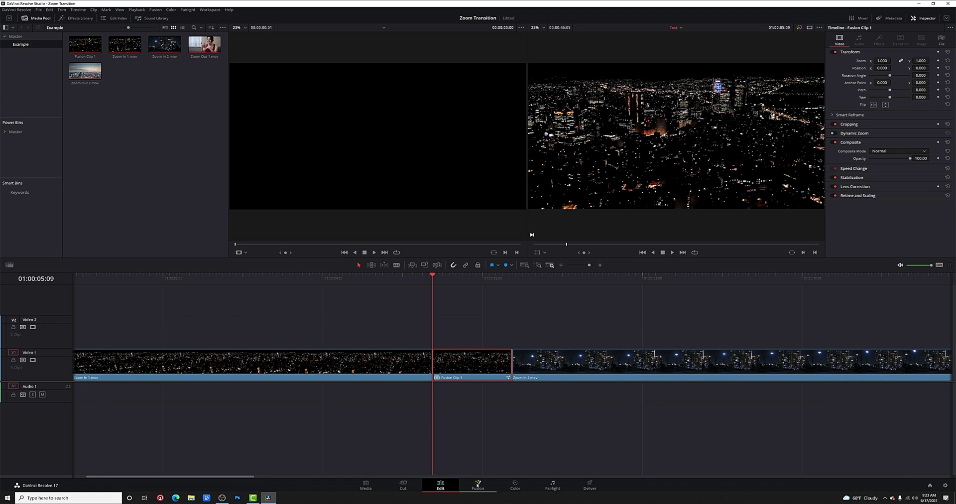
{"action": "left_click", "coordinate": [477, 484]}
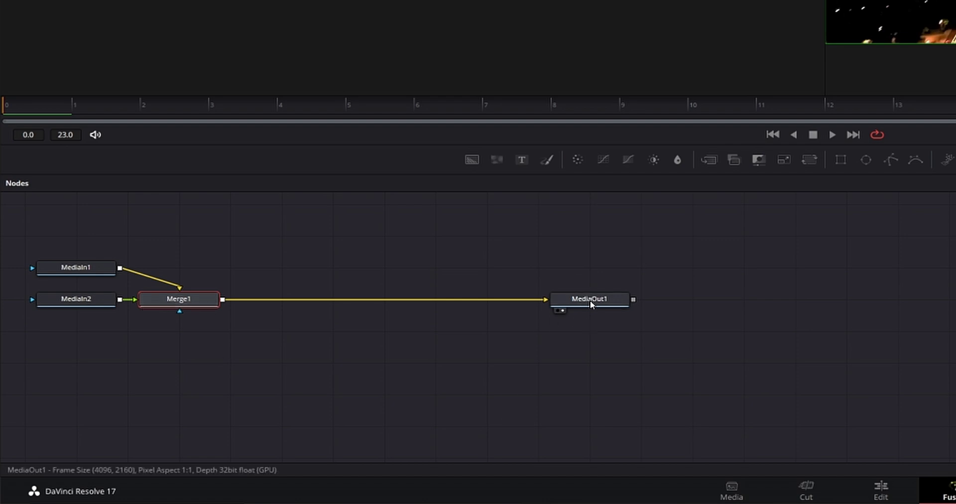
{"action": "left_click_drag", "start_coordinate": [78, 240], "coordinate": [559, 351]}
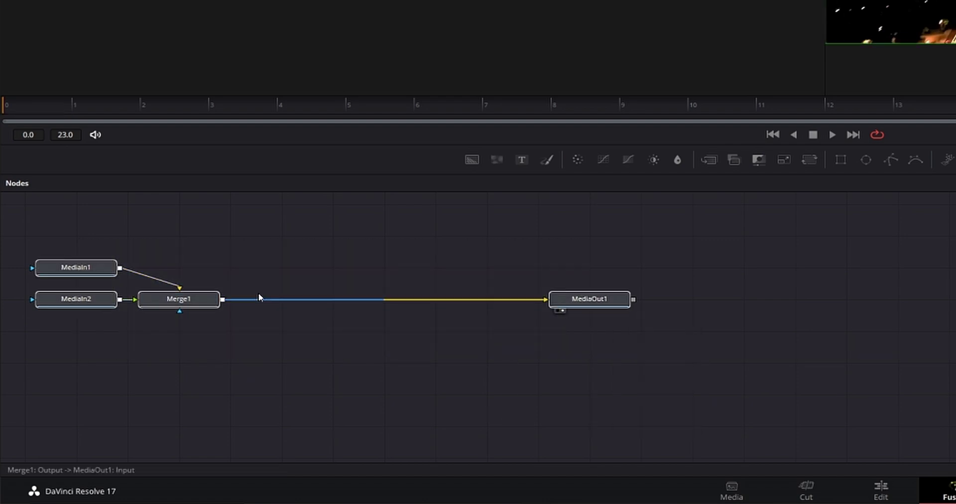
{"action": "left_click_drag", "start_coordinate": [165, 299], "coordinate": [760, 338]}
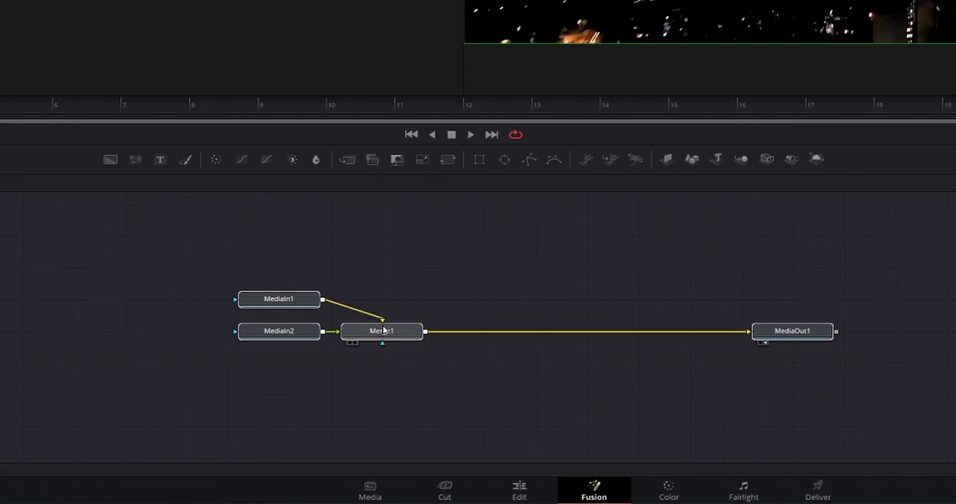
Preview MediaIn1 in the first viewer, then go to frame 12 and preview MediaIn2 there
{"action": "left_click", "coordinate": [361, 332]}
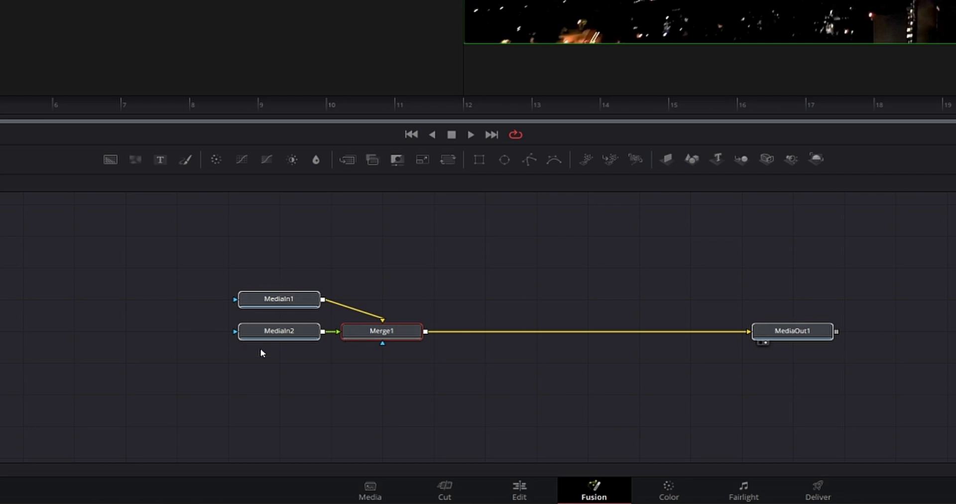
{"action": "mouse_move", "coordinate": [247, 331]}
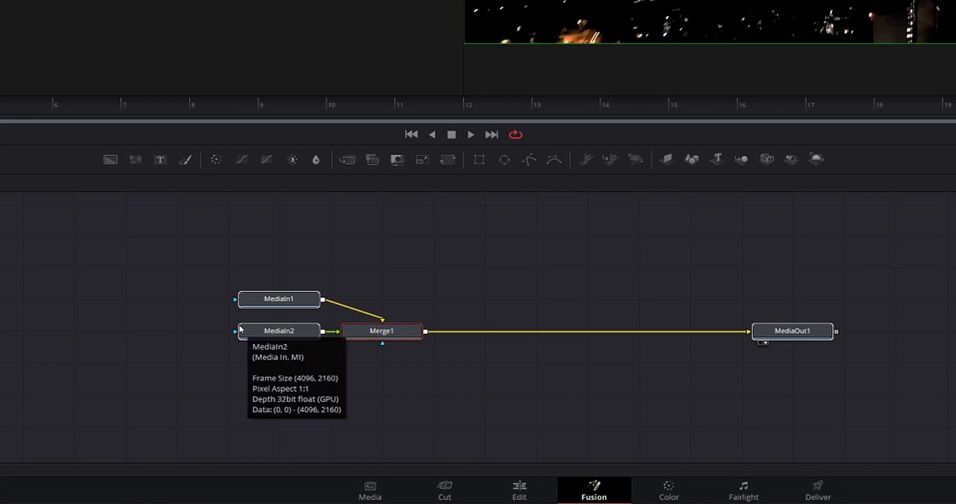
{"action": "left_click", "coordinate": [328, 290]}
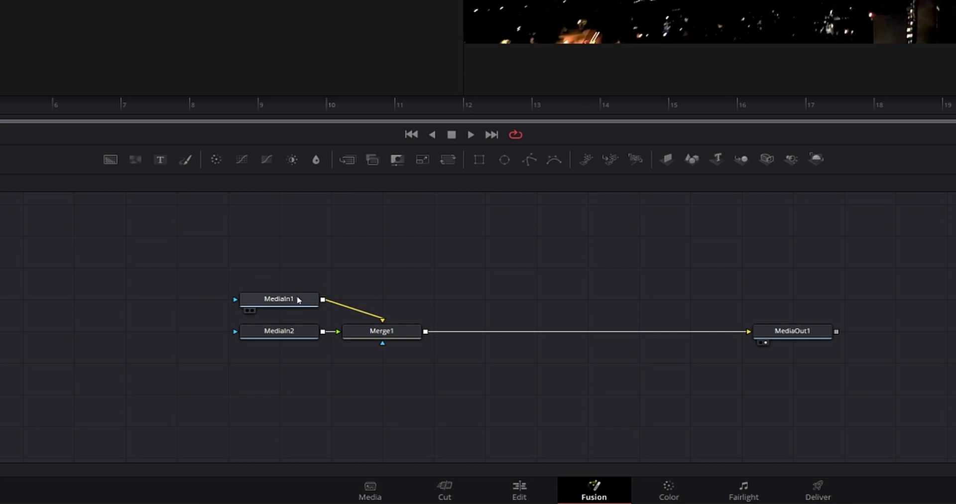
{"action": "left_click", "coordinate": [246, 312]}
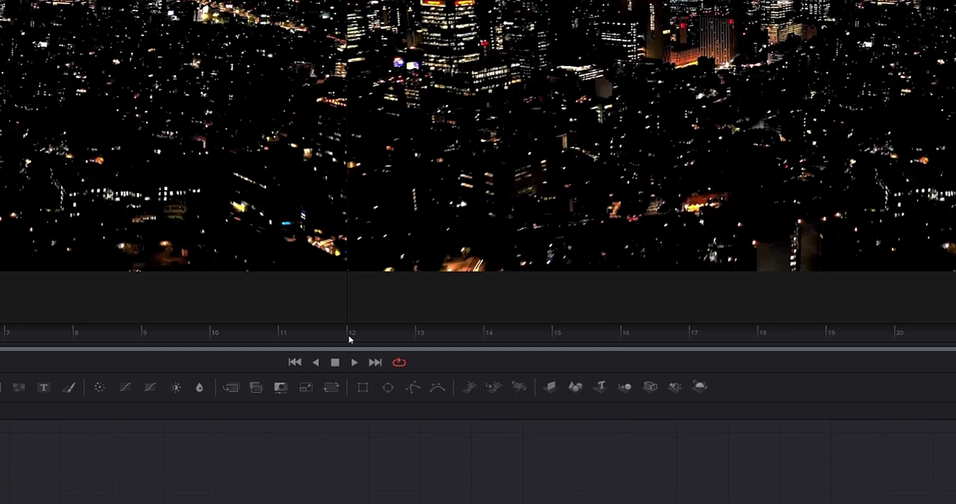
{"action": "left_click", "coordinate": [348, 335]}
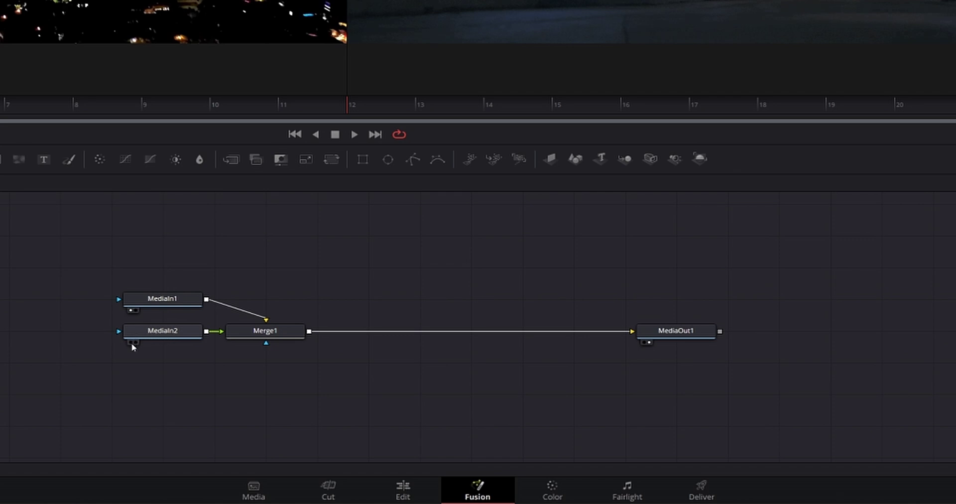
{"action": "left_click", "coordinate": [130, 342]}
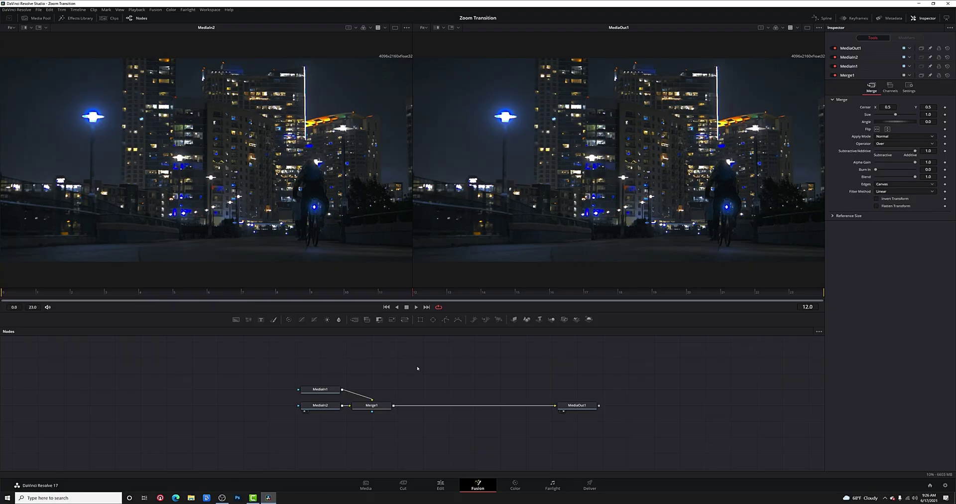
Rearrange the nodes so MediaIn1 sits well above Merge1 and MediaIn2 sits farther to its left, leaving gaps along both connections
{"action": "right_click", "coordinate": [472, 365]}
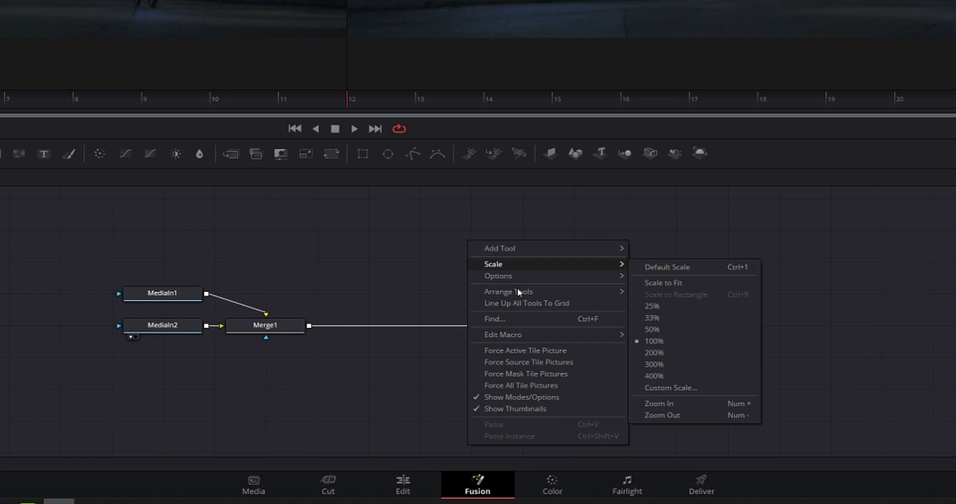
{"action": "mouse_move", "coordinate": [508, 296]}
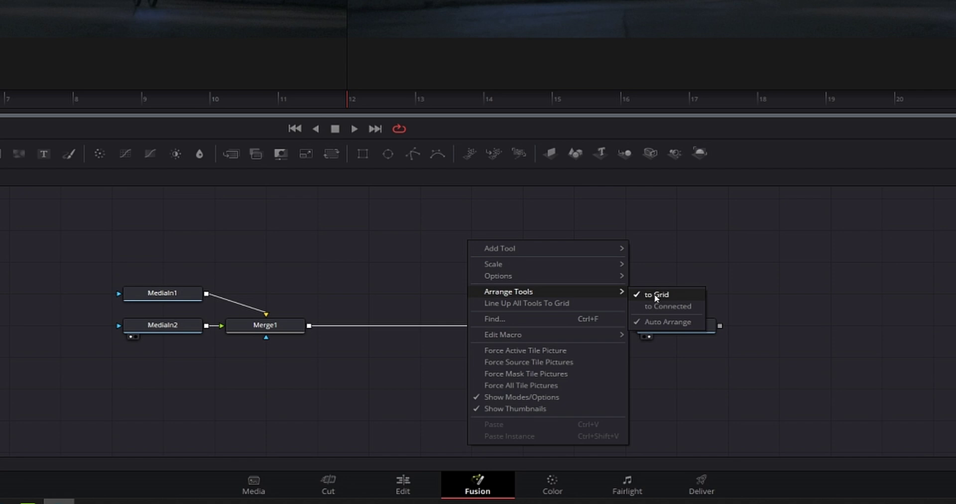
{"action": "left_click", "coordinate": [141, 254]}
{"action": "left_click_drag", "start_coordinate": [184, 292], "coordinate": [281, 277]}
{"action": "left_click_drag", "start_coordinate": [165, 323], "coordinate": [77, 314]}
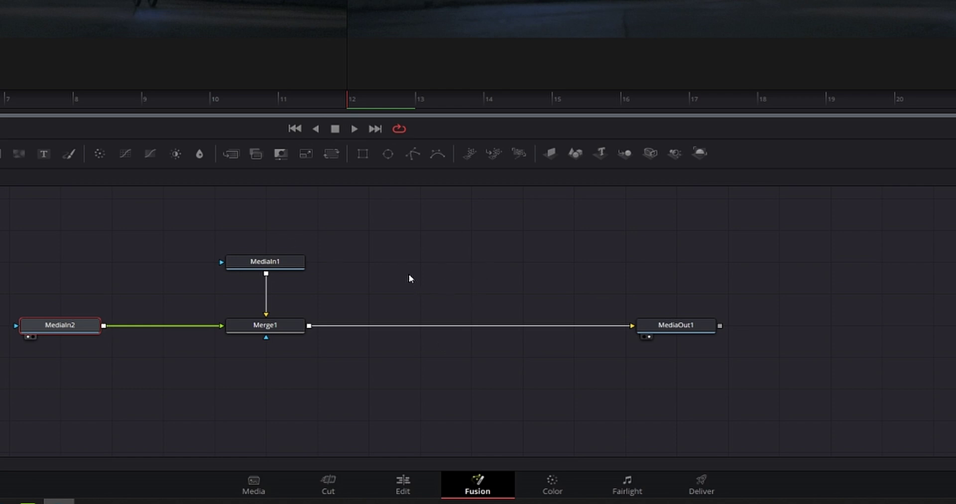
{"action": "left_click", "coordinate": [276, 265]}
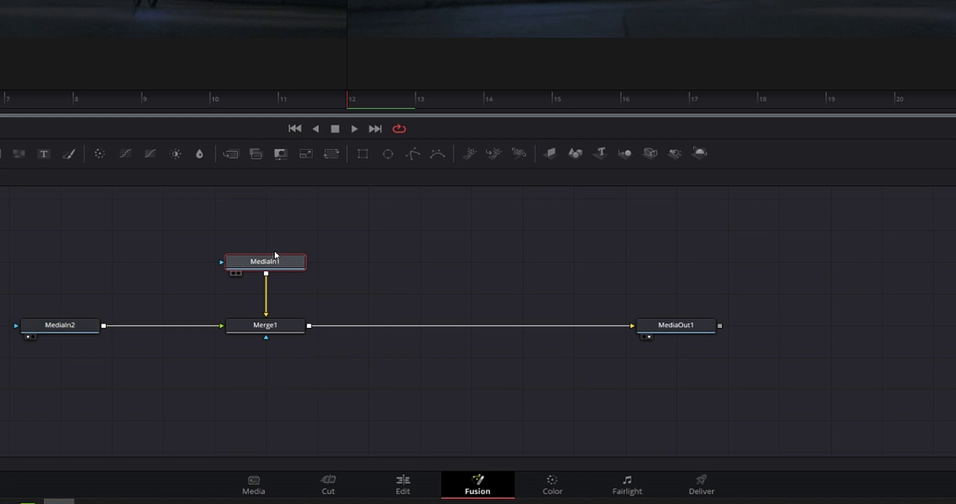
{"action": "left_click_drag", "start_coordinate": [275, 253], "coordinate": [277, 240]}
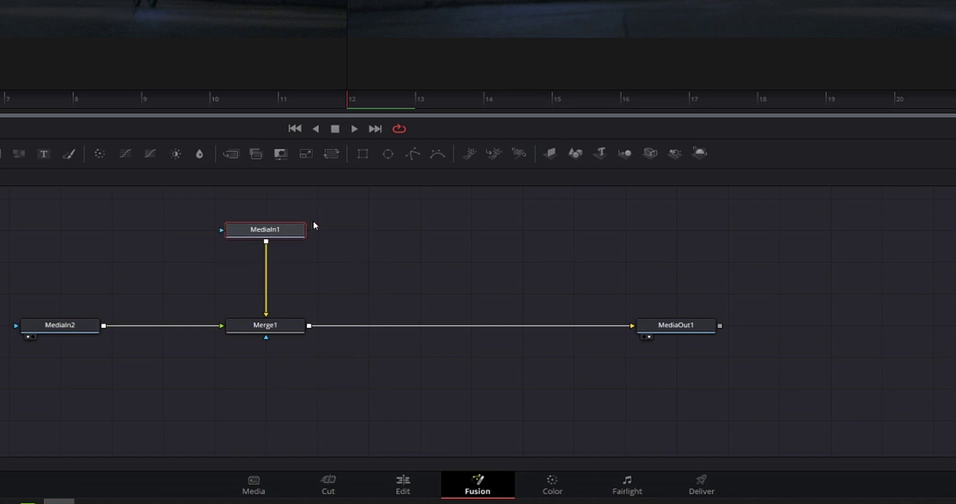
Add a Transform node between MediaIn1 and Merge1 and another between MediaIn2 and Merge1
{"action": "left_click", "coordinate": [331, 154]}
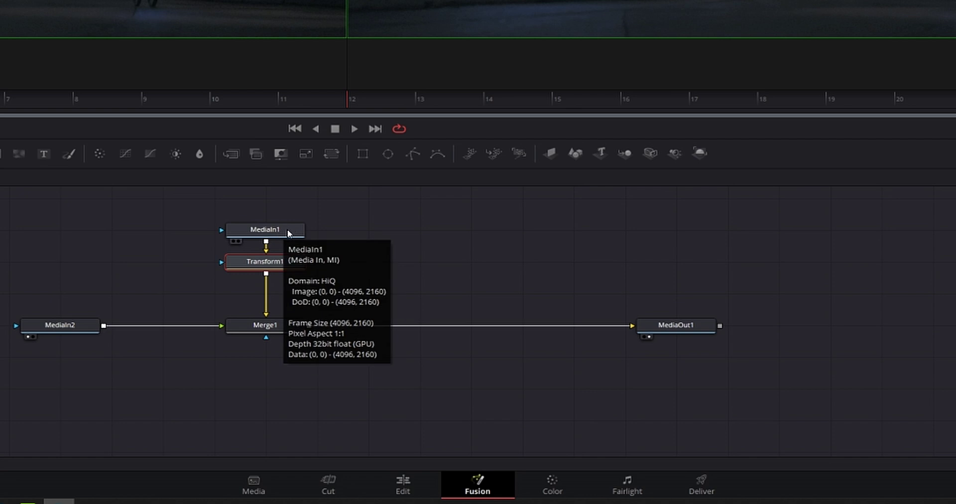
{"action": "left_click", "coordinate": [69, 327]}
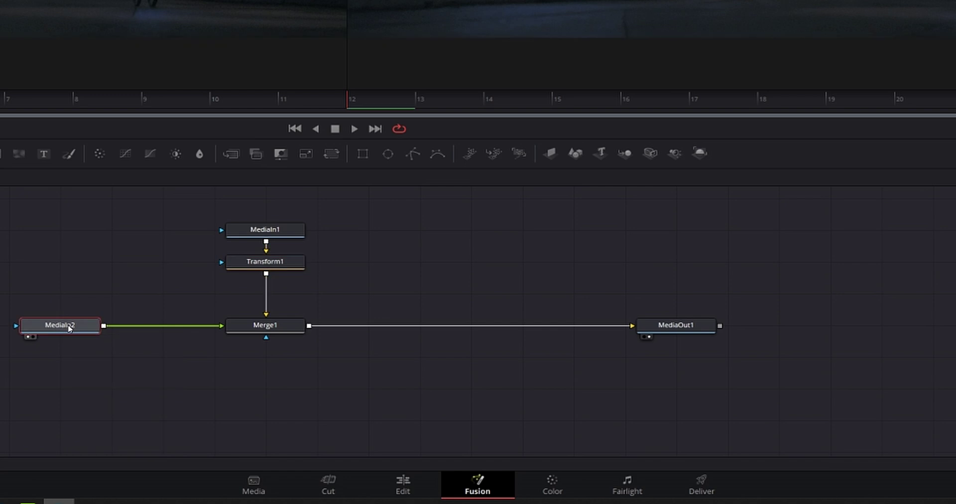
{"action": "left_click", "coordinate": [331, 154]}
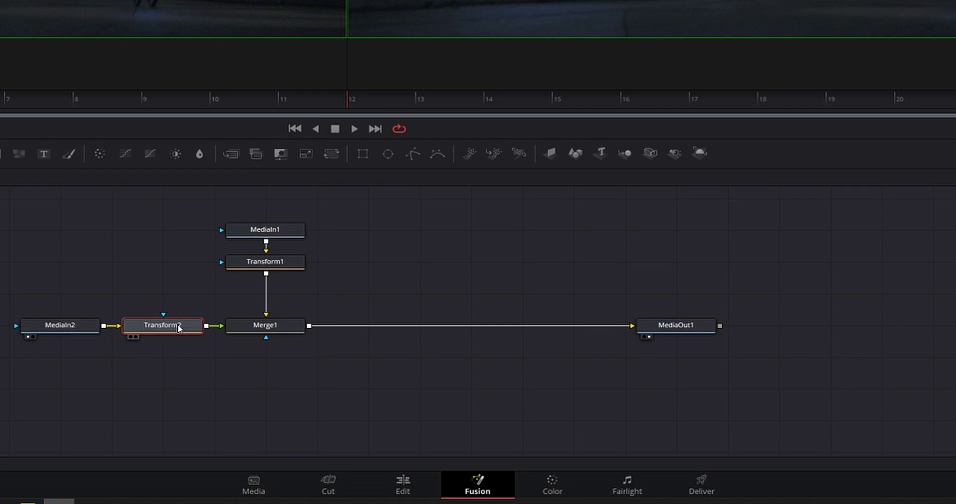
Select the Transform1 node and keyframe its Size at 1.0 on frame 0
{"action": "left_click", "coordinate": [294, 261]}
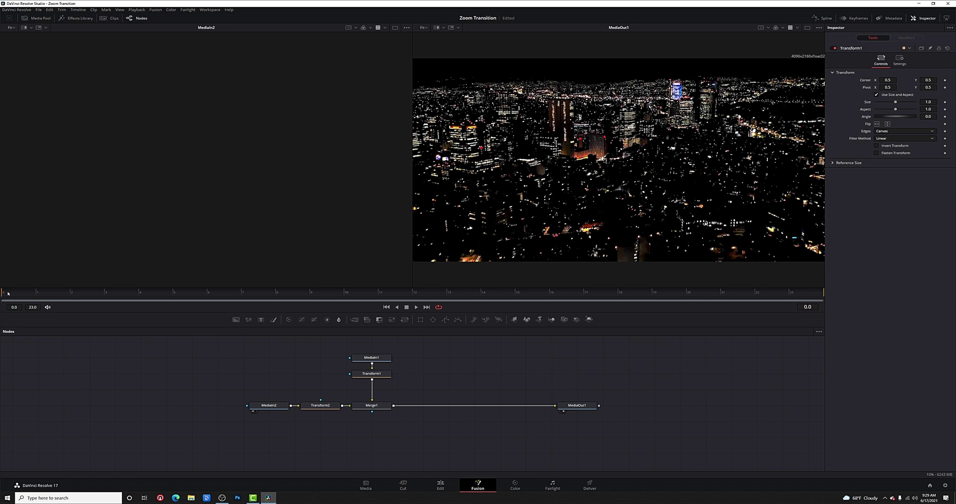
{"action": "left_click", "coordinate": [369, 375]}
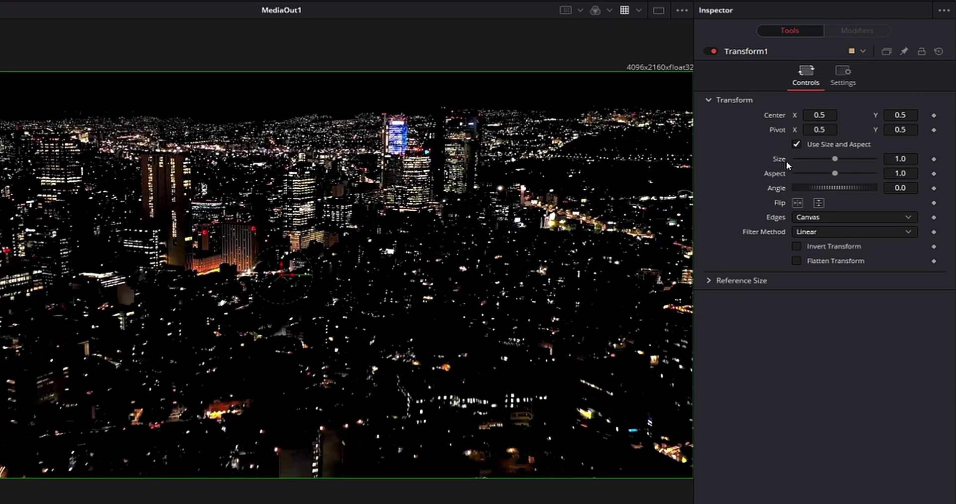
{"action": "left_click", "coordinate": [934, 159]}
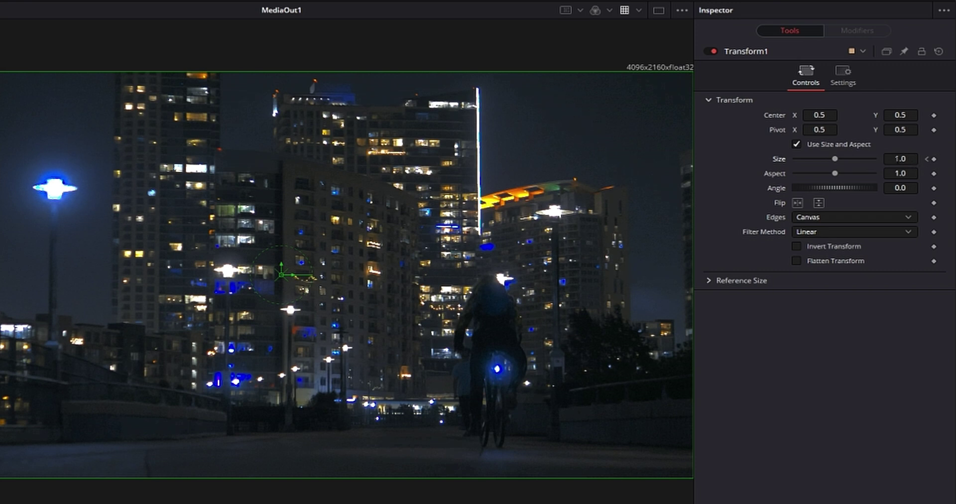
Set Transform1's Size to 2.0 at frame 12 and enable the node's motion blur
{"action": "left_click", "coordinate": [899, 158]}
{"action": "double_click", "coordinate": [901, 158]}
{"action": "key", "text": "Tab"}
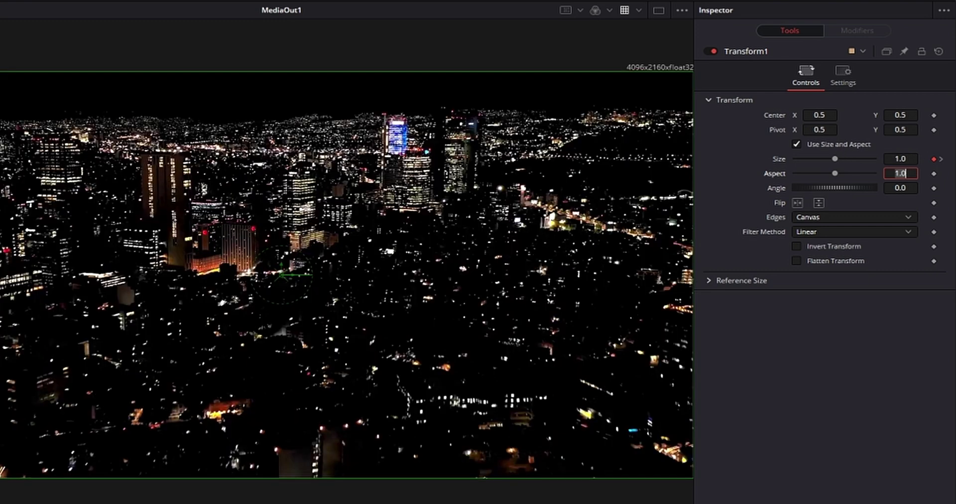
{"action": "key", "text": "Right"}
{"action": "key", "text": "Return"}
{"action": "key", "text": "space"}
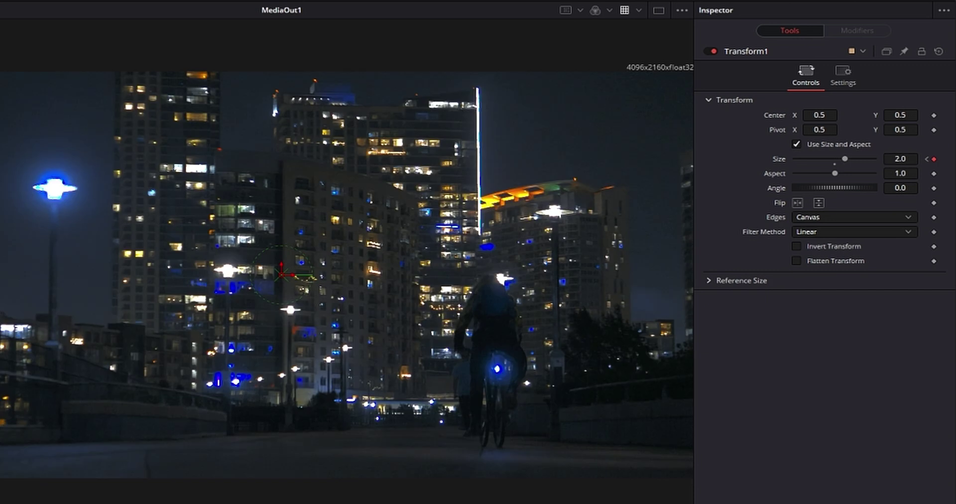
{"action": "left_click", "coordinate": [841, 76]}
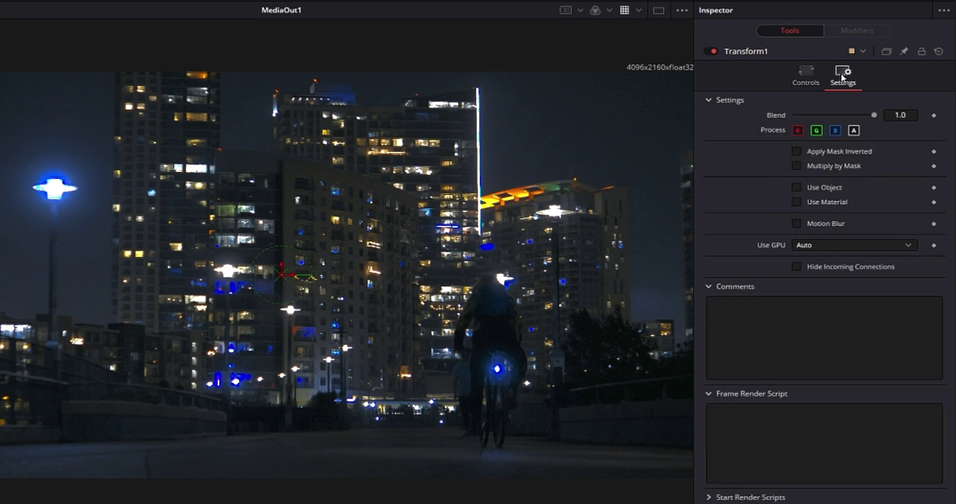
{"action": "left_click", "coordinate": [796, 223]}
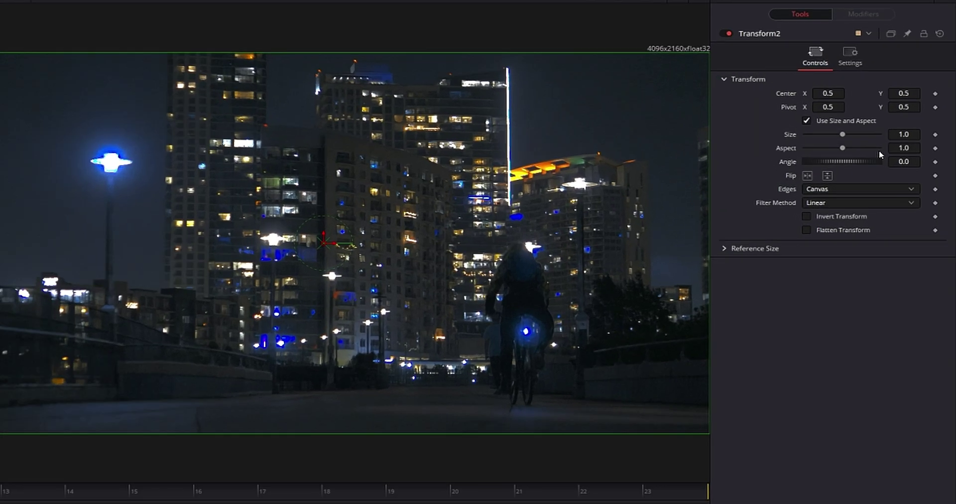
Keyframe Transform2's Size at 0.25 on frame 12 and set its Edges to Mirror
{"action": "left_click_drag", "start_coordinate": [835, 139], "coordinate": [834, 139]}
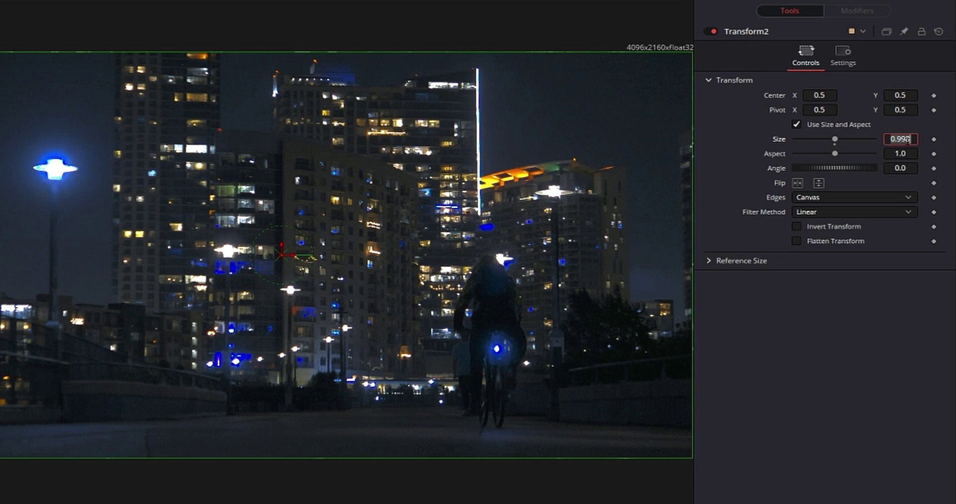
{"action": "double_click", "coordinate": [906, 139]}
{"action": "type", "text": ".25"}
{"action": "key", "text": "Tab"}
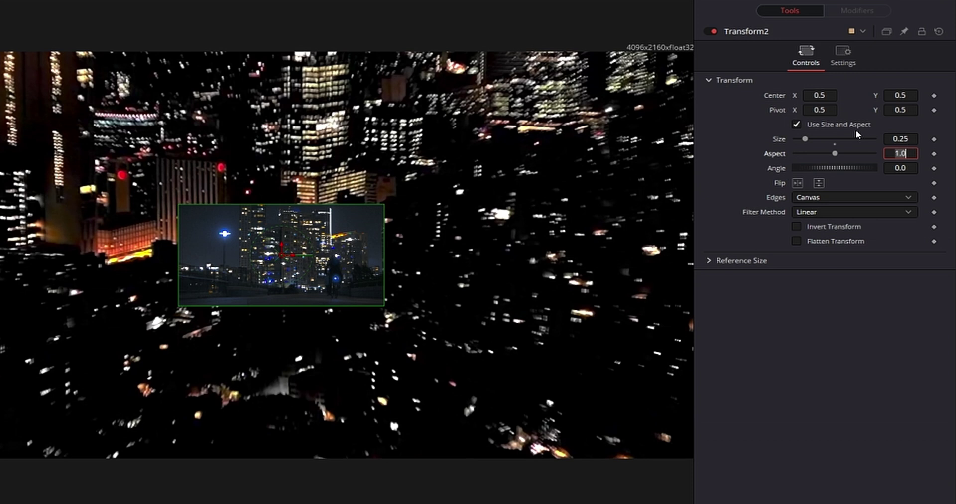
{"action": "left_click", "coordinate": [933, 140]}
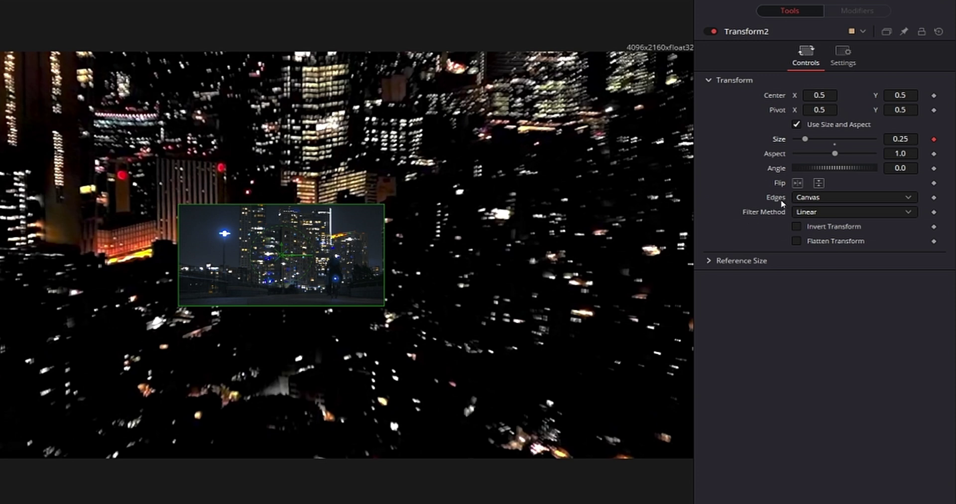
{"action": "left_click", "coordinate": [809, 198]}
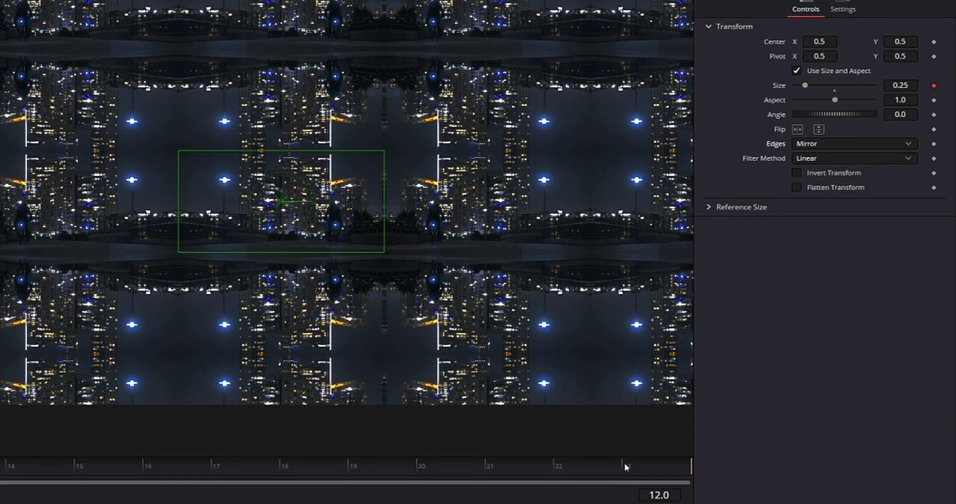
Set Transform2's Size to 1.0 at frame 23 and enable the node's motion blur
{"action": "left_click", "coordinate": [624, 465]}
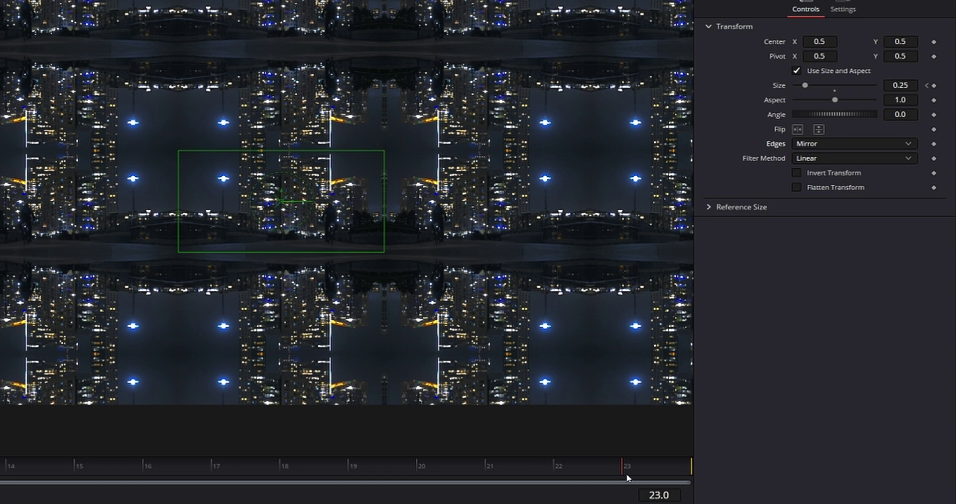
{"action": "left_click", "coordinate": [896, 85]}
{"action": "type", "text": "1"}
{"action": "key", "text": "Tab"}
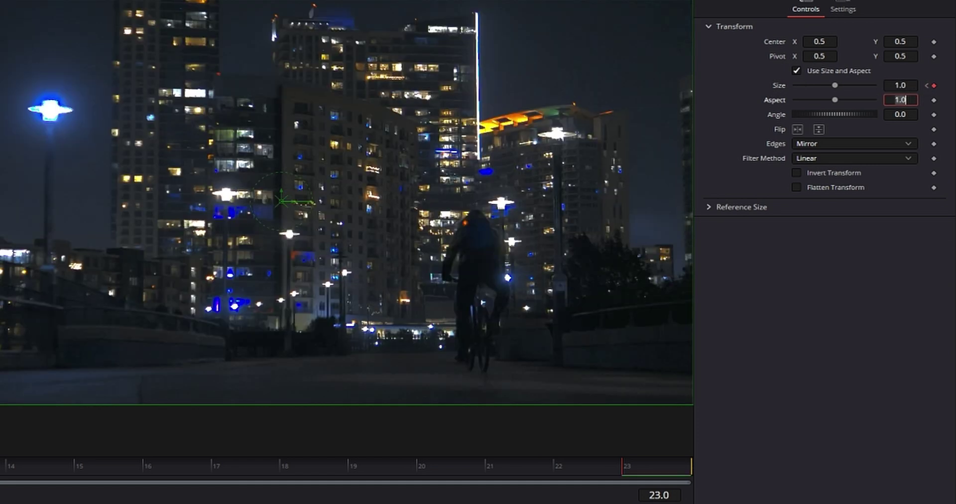
{"action": "left_click", "coordinate": [844, 8]}
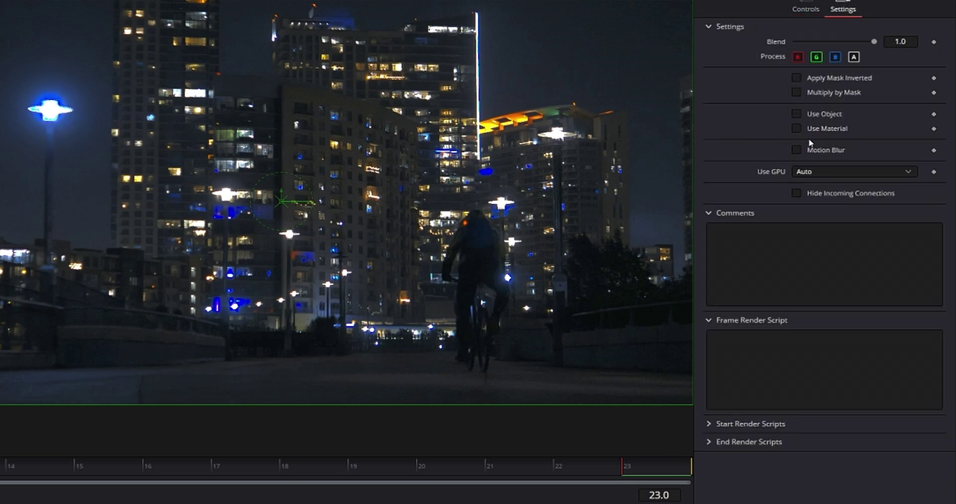
{"action": "left_click", "coordinate": [797, 149]}
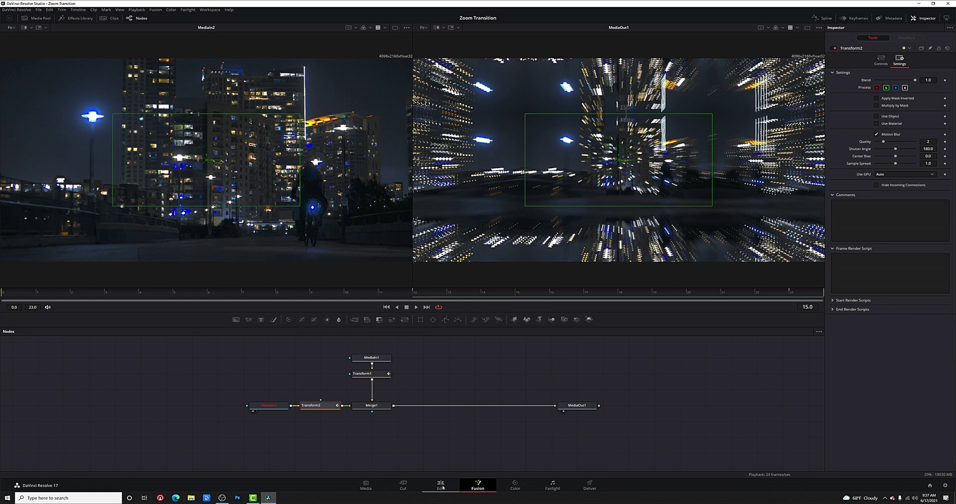
Switch to the Edit page and play the timeline twice from before the Fusion clip to check the zoom transition
{"action": "left_click", "coordinate": [440, 485]}
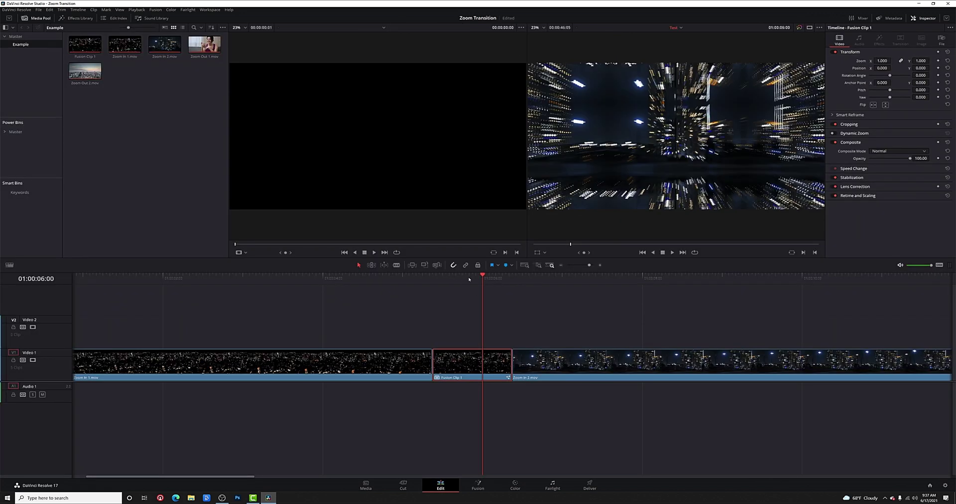
{"action": "left_click", "coordinate": [352, 282]}
{"action": "key", "text": "space"}
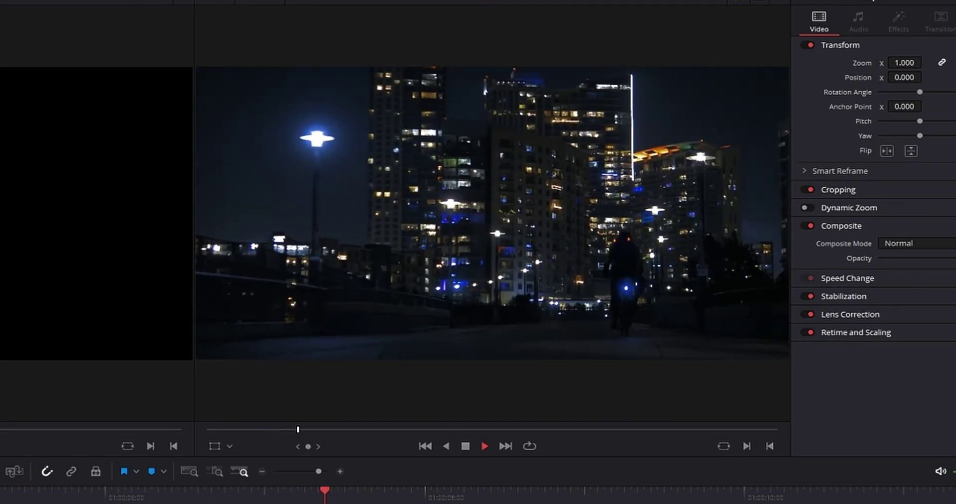
{"action": "key", "text": "Up"}
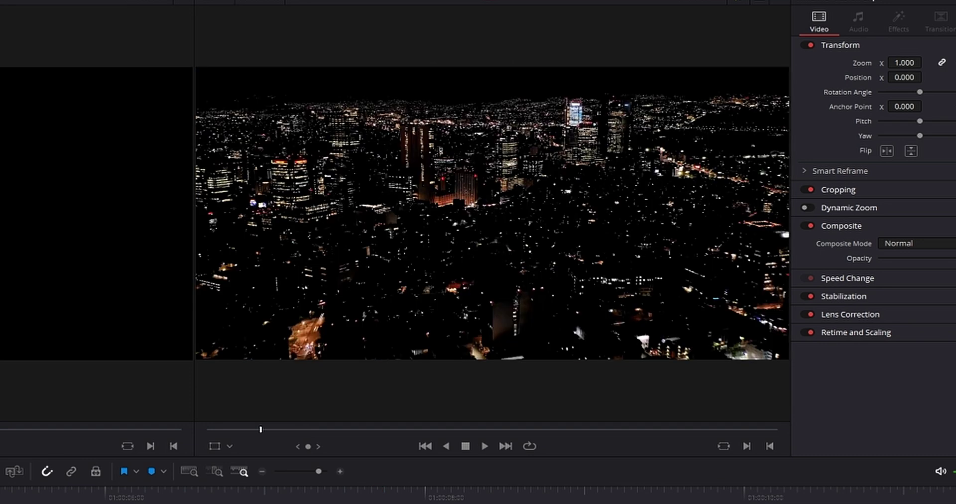
{"action": "key", "text": "space"}
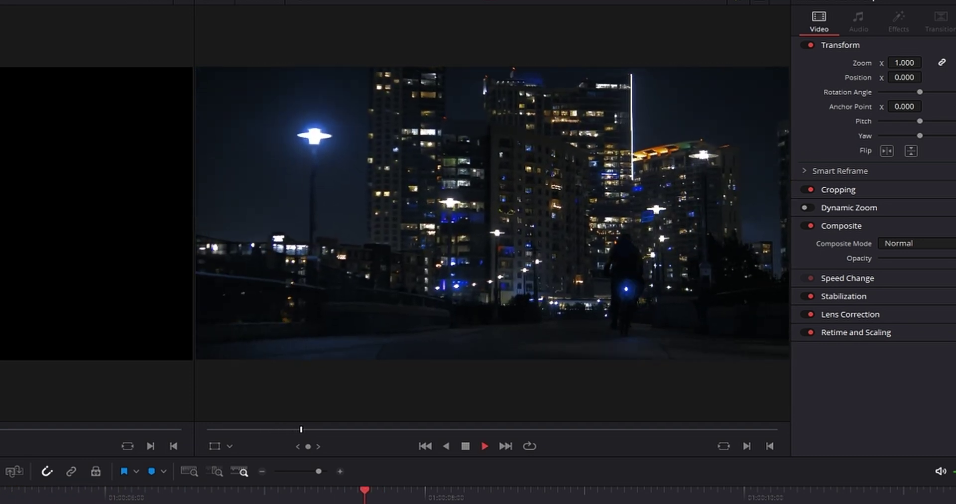
{"action": "key", "text": "space"}
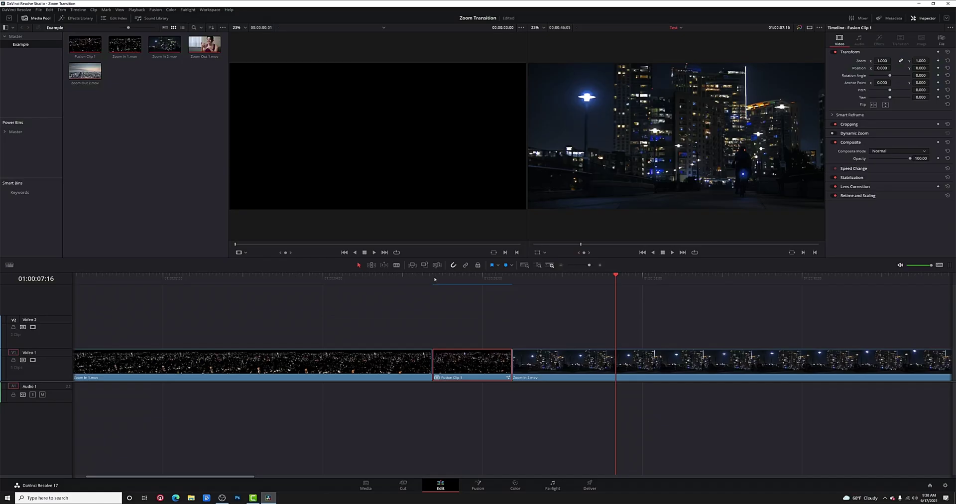
Return to the start of the Fusion clip, reopen it on the Fusion page and show the Spline editor
{"action": "left_click", "coordinate": [433, 278]}
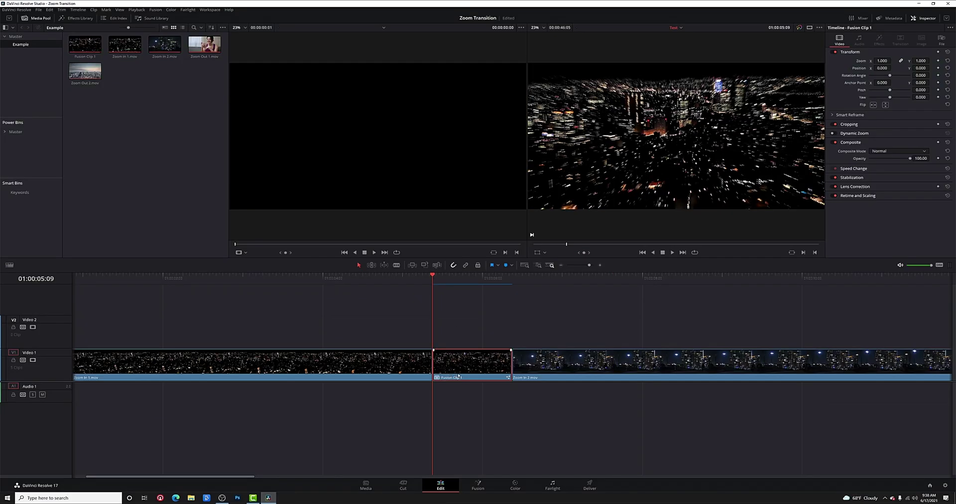
{"action": "left_click", "coordinate": [477, 486]}
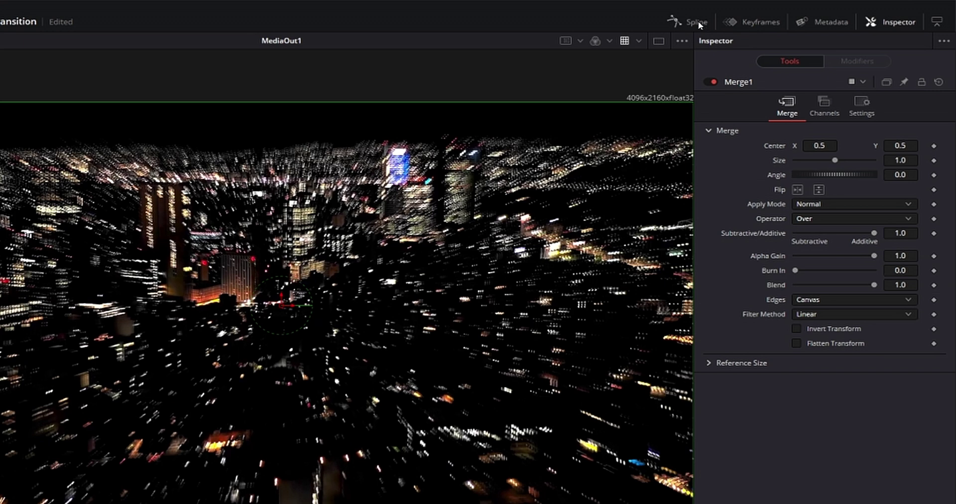
{"action": "left_click", "coordinate": [693, 23]}
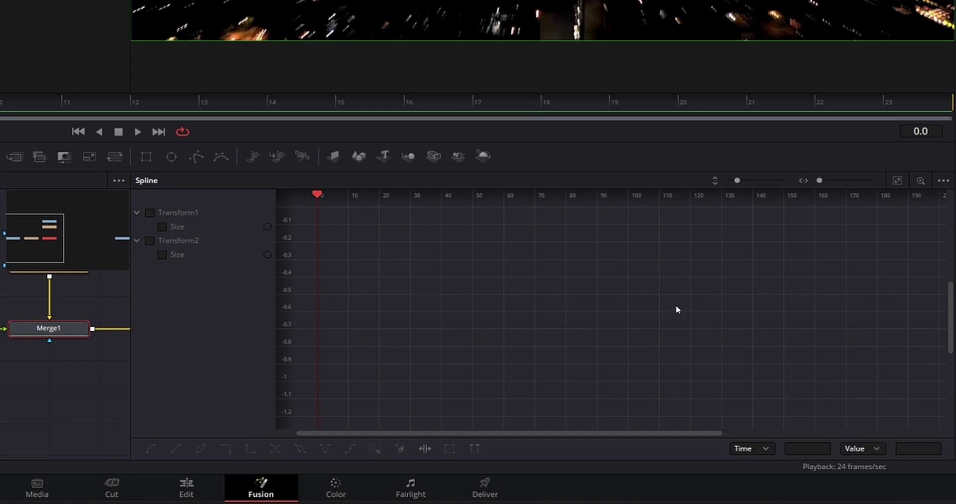
Display Transform1's Size curve and pull the frame 0 keyframe's handle out horizontally to about frame 16
{"action": "left_click", "coordinate": [149, 213]}
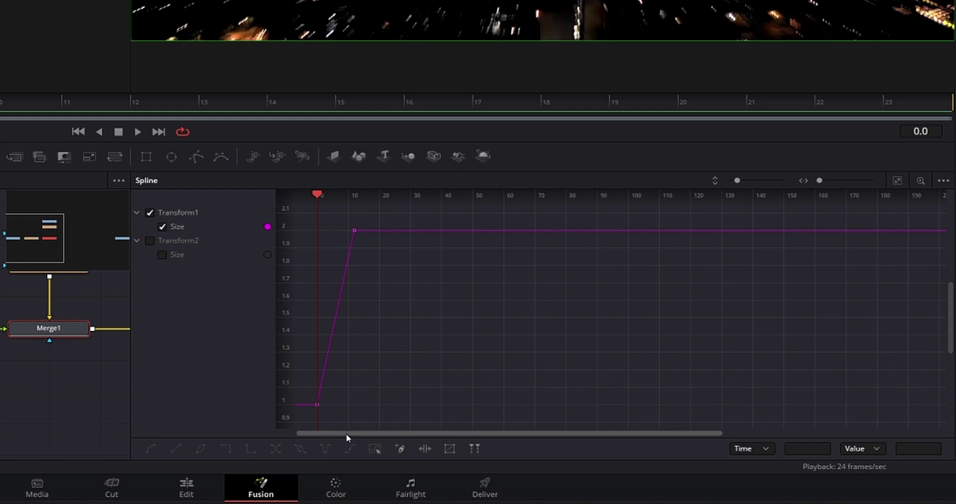
{"action": "left_click", "coordinate": [316, 404]}
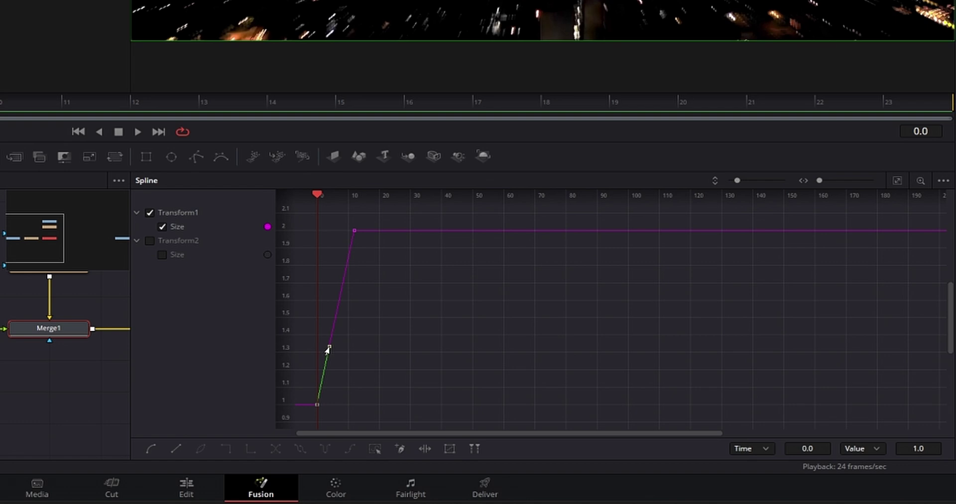
{"action": "left_click_drag", "start_coordinate": [328, 350], "coordinate": [386, 410]}
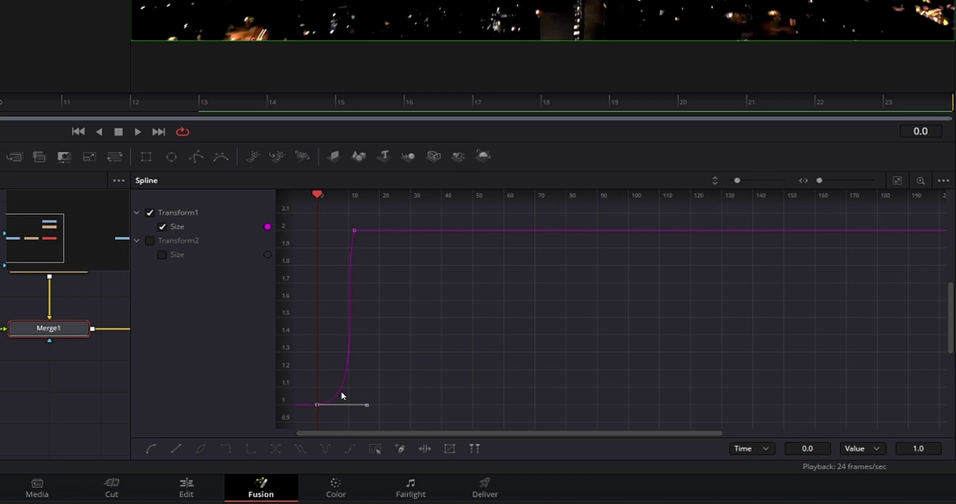
Make the handle of Transform1's frame 12 Size keyframe vertical, reaching down to a value of about 1.4
{"action": "left_click", "coordinate": [354, 231]}
{"action": "left_click_drag", "start_coordinate": [820, 183], "coordinate": [826, 184]}
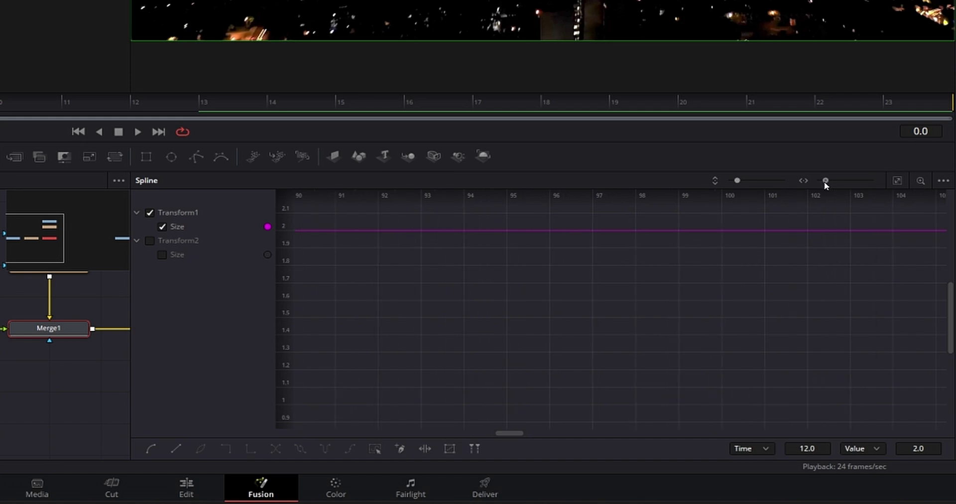
{"action": "left_click_drag", "start_coordinate": [506, 435], "coordinate": [331, 441]}
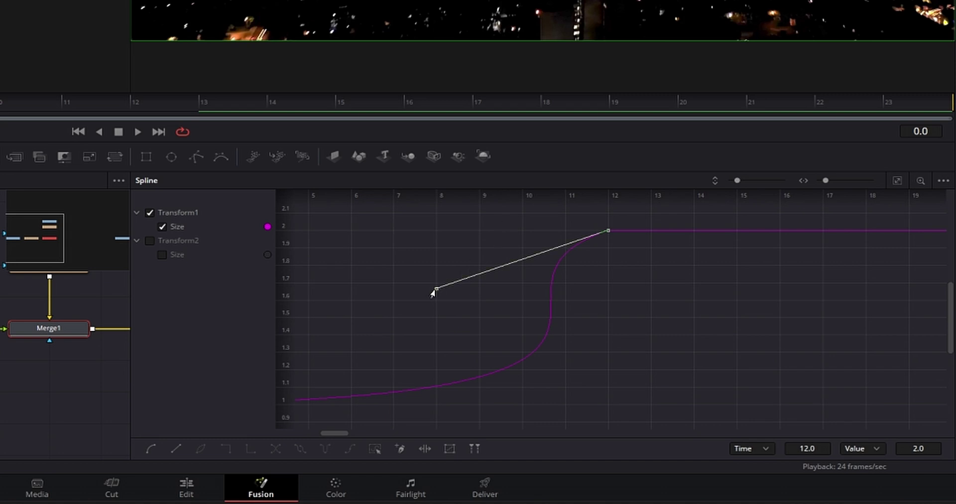
{"action": "left_click_drag", "start_coordinate": [435, 290], "coordinate": [608, 340]}
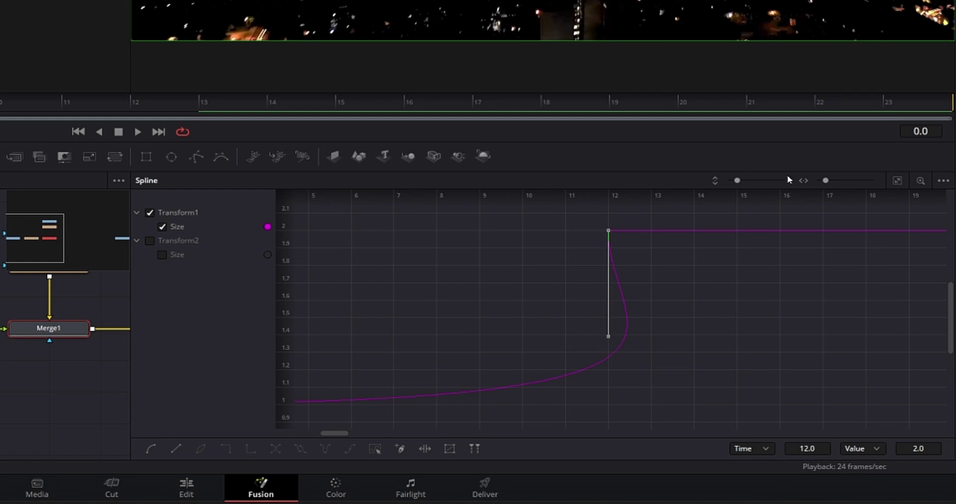
{"action": "left_click_drag", "start_coordinate": [825, 181], "coordinate": [819, 181]}
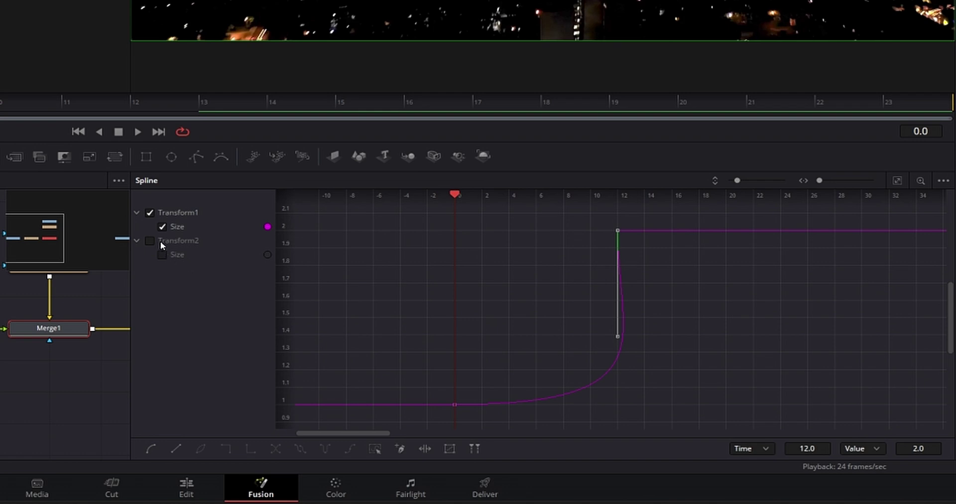
Show only Transform2's Size curve and make its frame 12 keyframe handle vertical, reaching up to about 0.57
{"action": "left_click", "coordinate": [150, 215]}
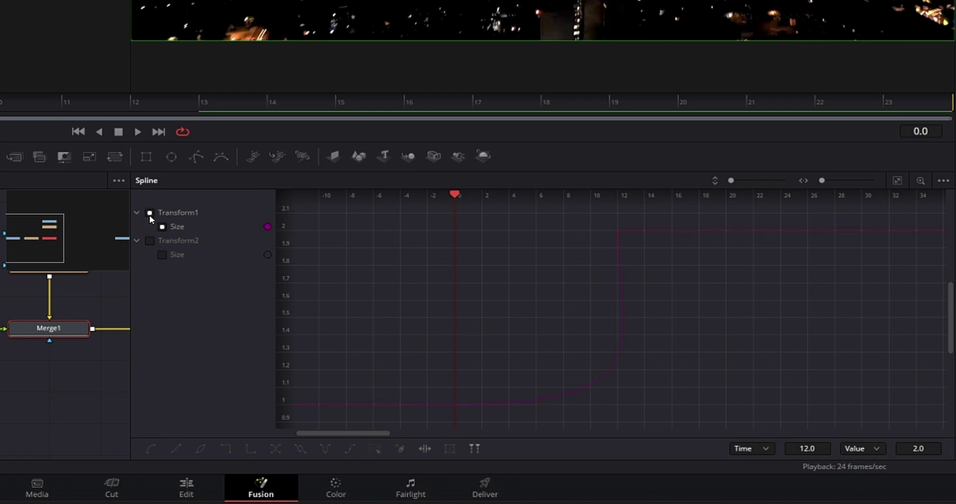
{"action": "left_click", "coordinate": [150, 214]}
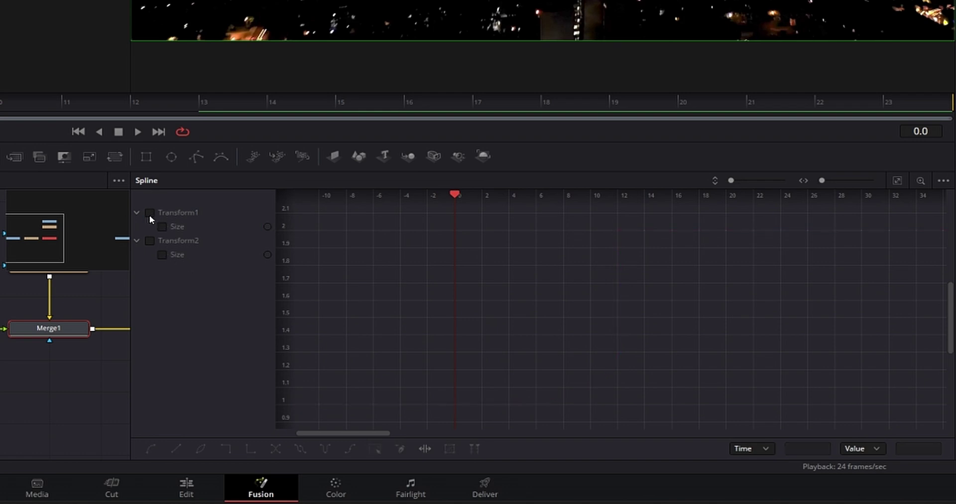
{"action": "left_click", "coordinate": [149, 240]}
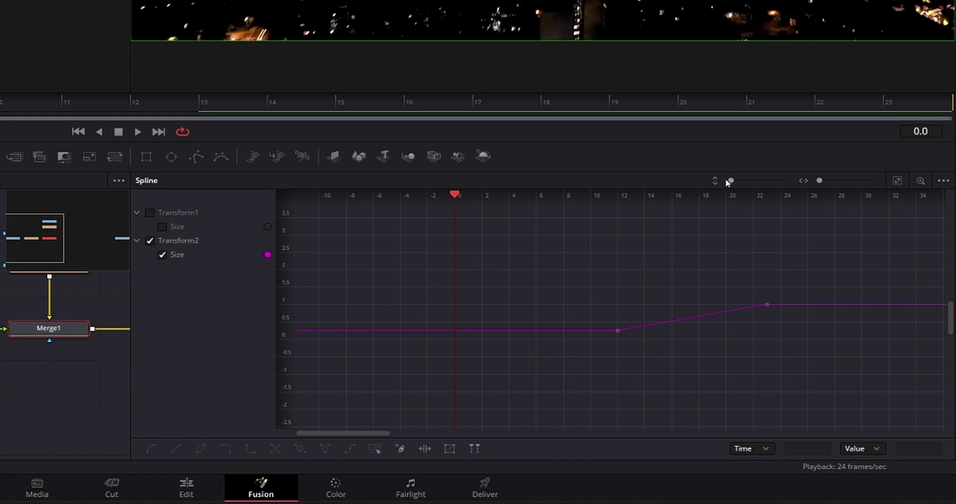
{"action": "left_click_drag", "start_coordinate": [730, 181], "coordinate": [732, 181]}
{"action": "left_click_drag", "start_coordinate": [731, 181], "coordinate": [734, 182]}
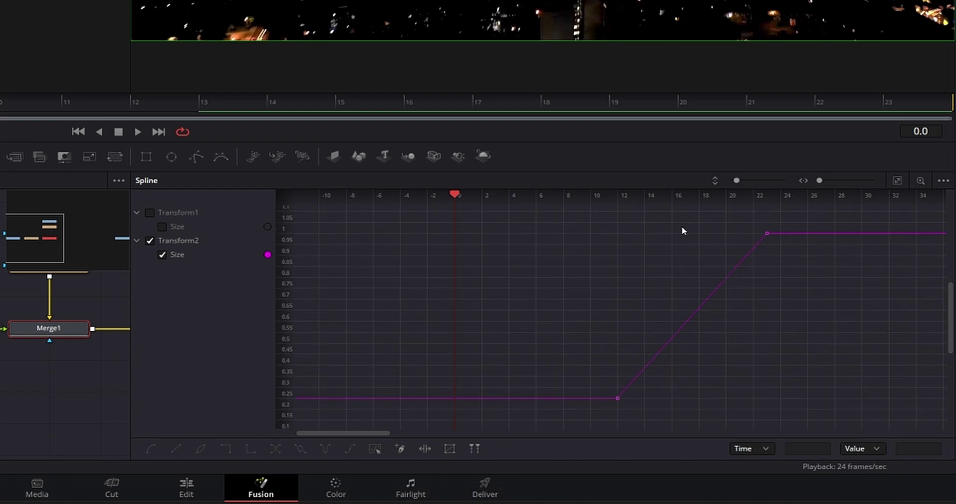
{"action": "left_click", "coordinate": [618, 398]}
{"action": "left_click_drag", "start_coordinate": [667, 343], "coordinate": [615, 325]}
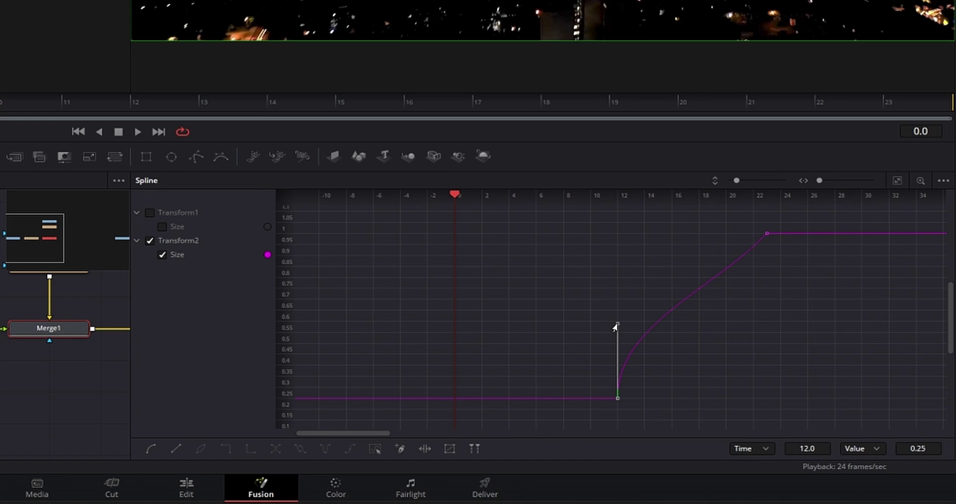
Make the handle of Transform2's frame 23 Size keyframe horizontal, reaching back to about frame 17
{"action": "left_click", "coordinate": [765, 235]}
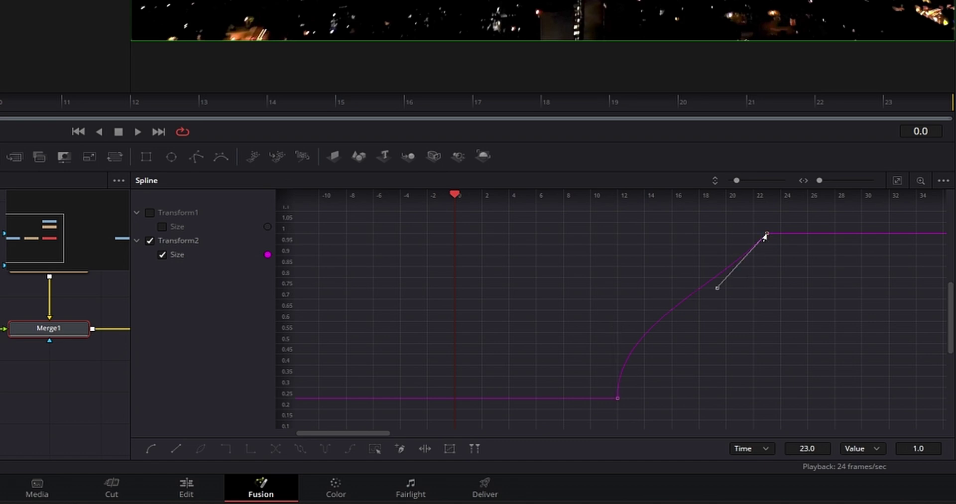
{"action": "left_click_drag", "start_coordinate": [715, 290], "coordinate": [688, 233]}
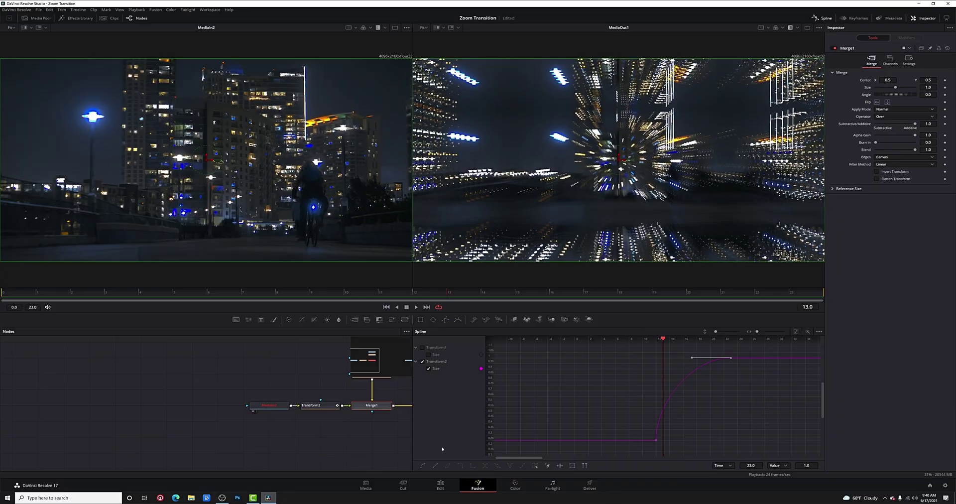
Return to the Edit page and play the zoom-in transition from shortly before the Fusion clip
{"action": "left_click", "coordinate": [441, 485]}
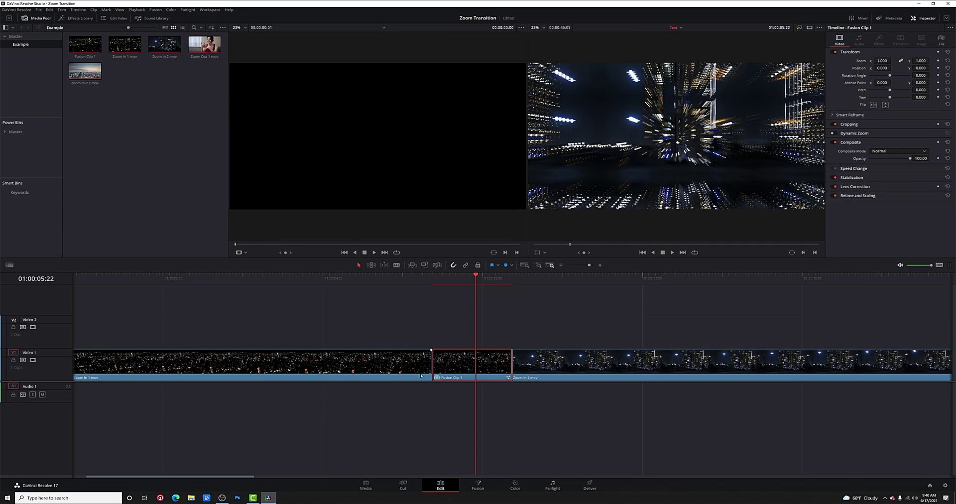
{"action": "left_click", "coordinate": [319, 278]}
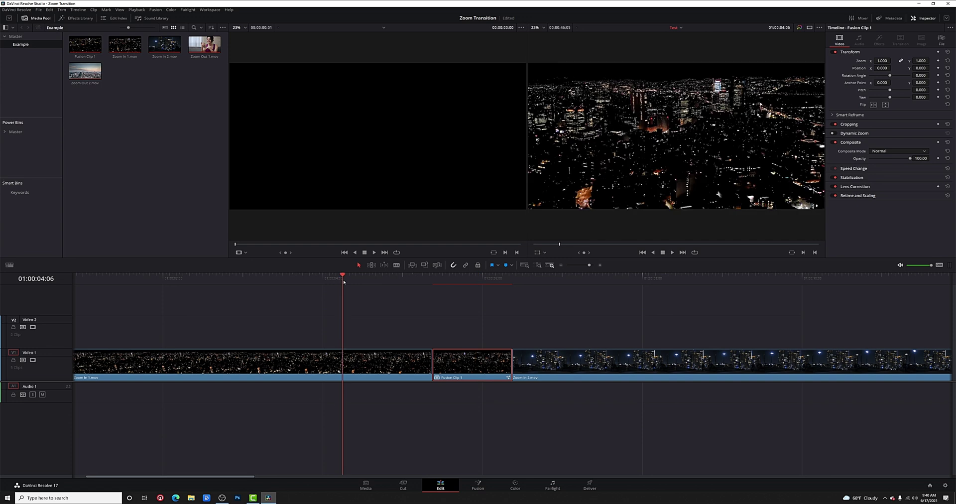
{"action": "key", "text": "space"}
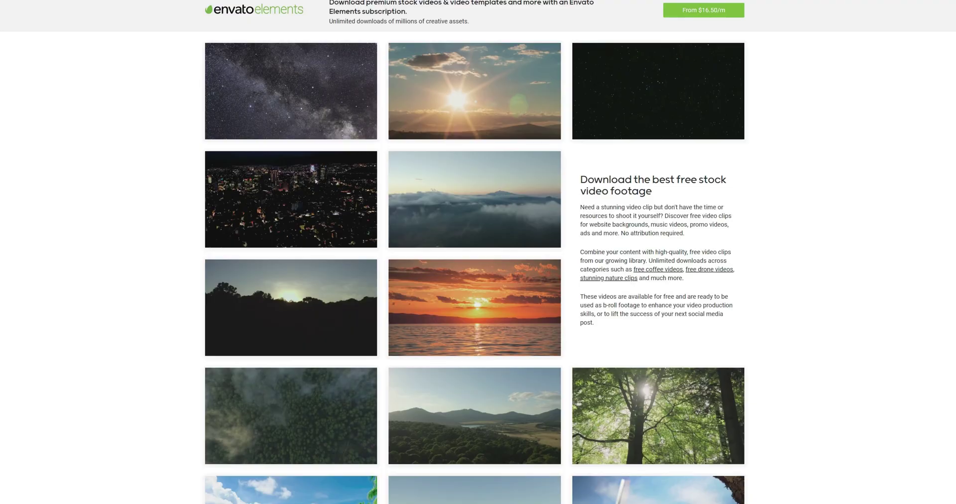
Browse Mixkit's free stock videos, music, sound effects and DaVinci Resolve templates in the web browser
{"action": "scroll", "coordinate": [317, 183], "scroll_direction": "down", "scroll_amount": 7}
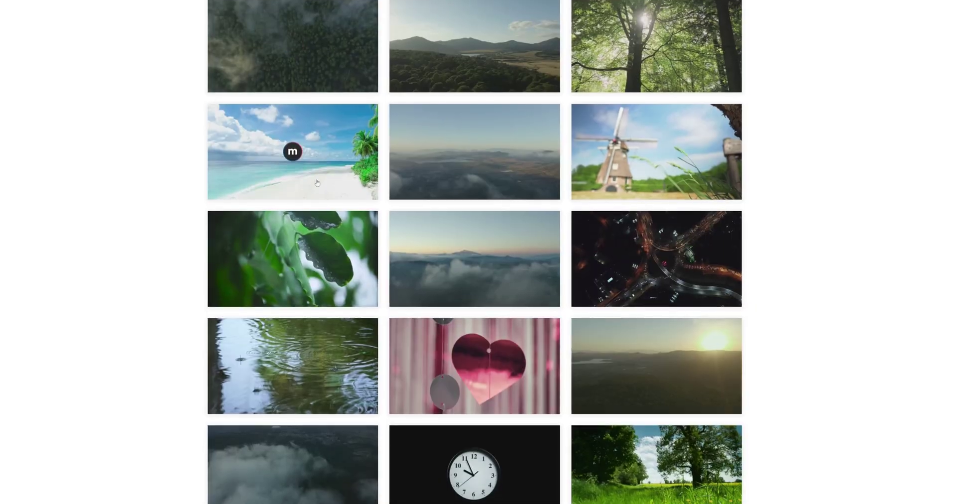
{"action": "scroll", "coordinate": [317, 182], "scroll_direction": "down", "scroll_amount": 15}
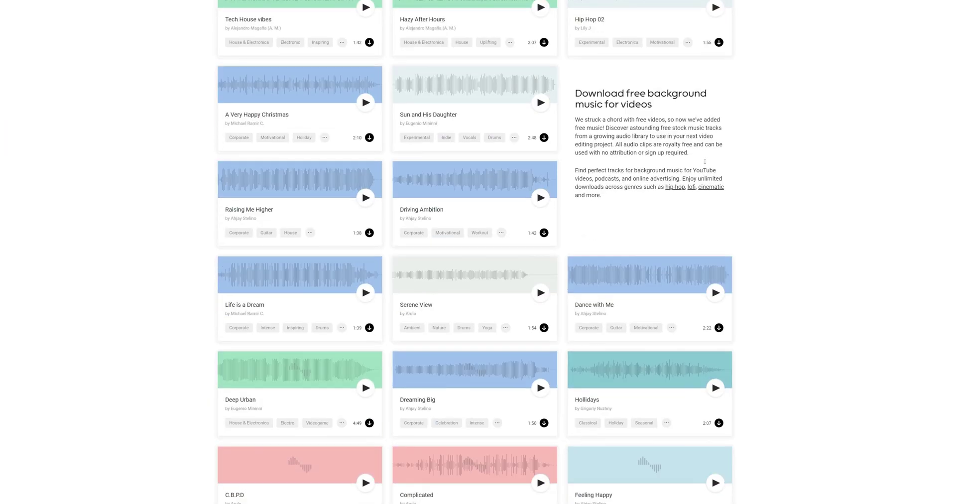
{"action": "scroll", "coordinate": [704, 161], "scroll_direction": "down", "scroll_amount": 12}
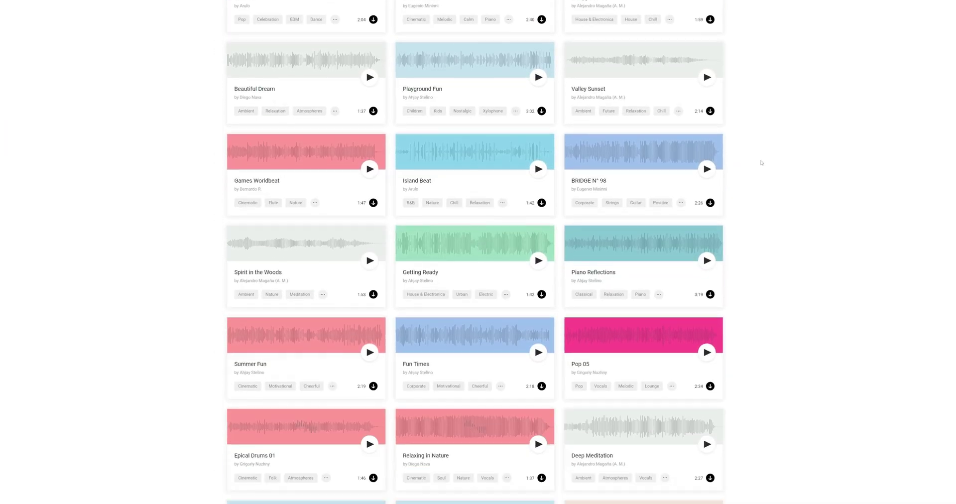
{"action": "scroll", "coordinate": [747, 164], "scroll_direction": "down", "scroll_amount": 1}
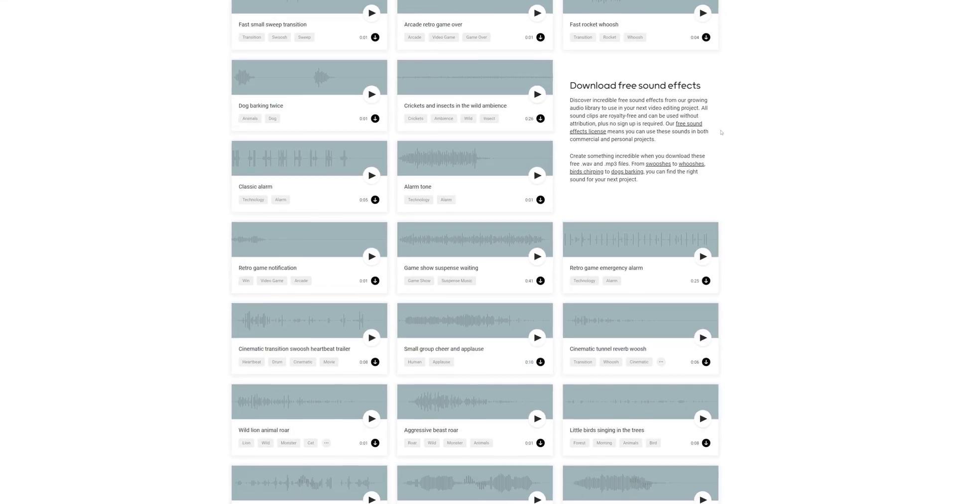
{"action": "scroll", "coordinate": [779, 132], "scroll_direction": "down", "scroll_amount": 5}
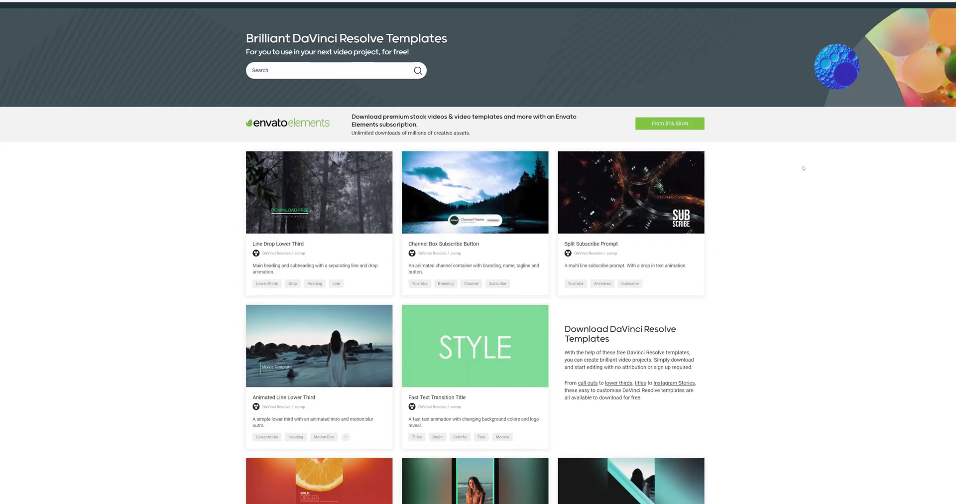
{"action": "scroll", "coordinate": [777, 154], "scroll_direction": "down", "scroll_amount": 10}
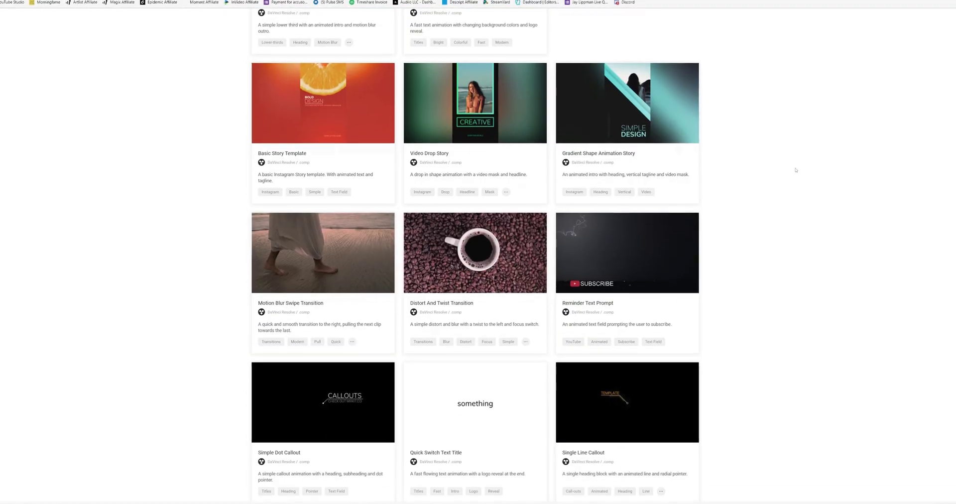
{"action": "scroll", "coordinate": [792, 170], "scroll_direction": "down", "scroll_amount": 5}
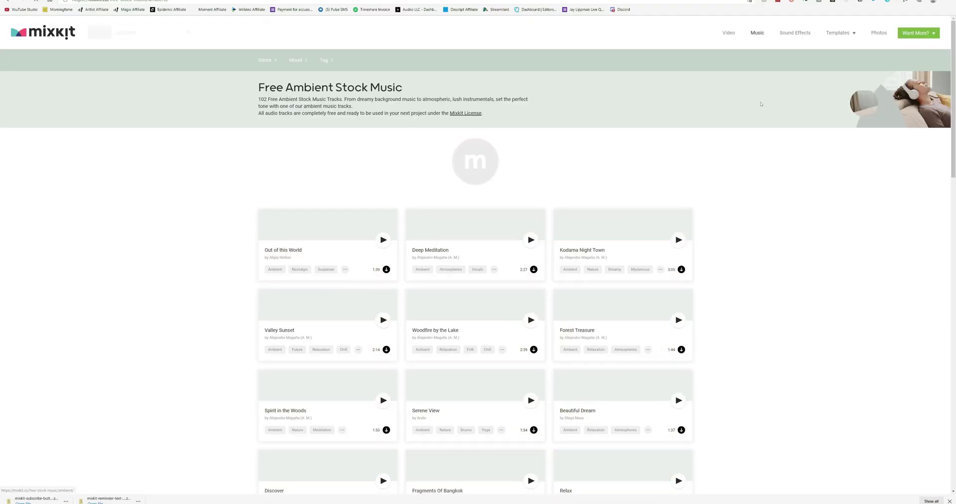
{"action": "scroll", "coordinate": [760, 103], "scroll_direction": "down", "scroll_amount": 5}
{"action": "scroll", "coordinate": [760, 103], "scroll_direction": "down", "scroll_amount": 10}
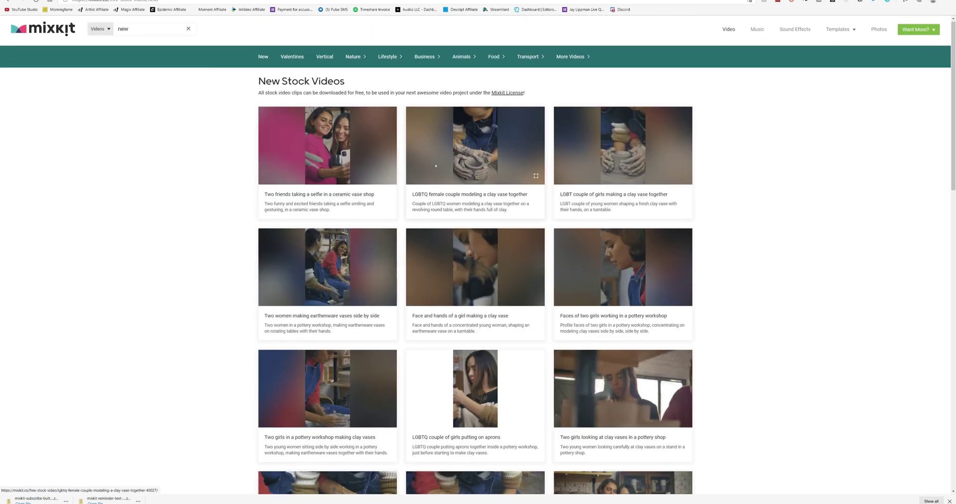
{"action": "scroll", "coordinate": [433, 158], "scroll_direction": "down", "scroll_amount": 20}
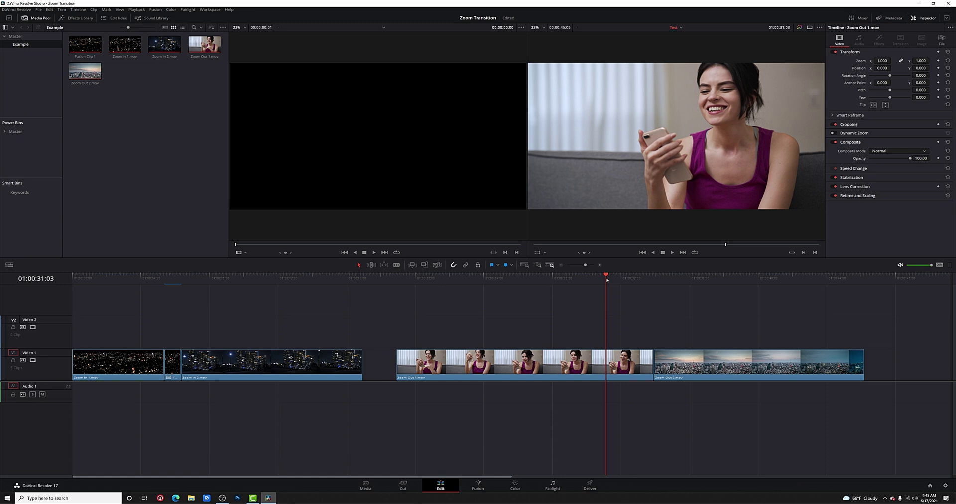
Preview the cut between Zoom Out 1.mov and Zoom Out 2.mov, and split Zoom Out 1.mov one second before it
{"action": "key", "text": "space"}
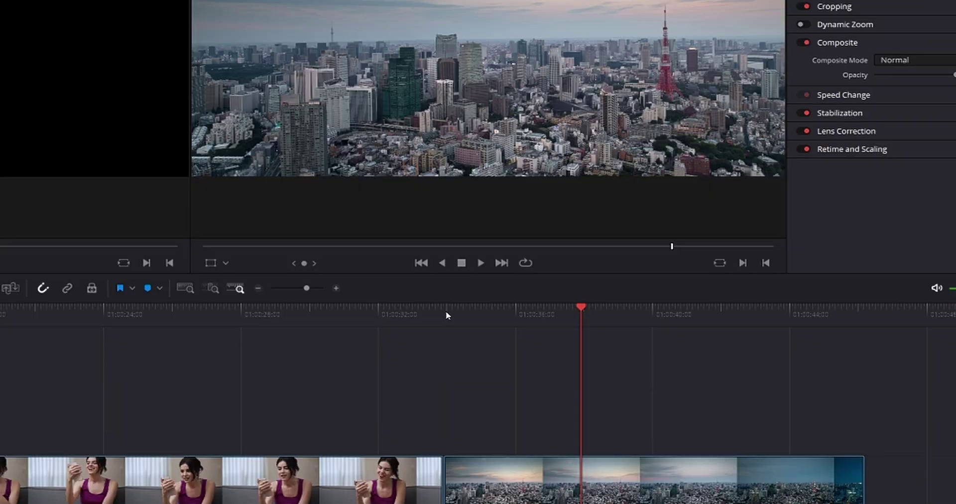
{"action": "left_click", "coordinate": [443, 99]}
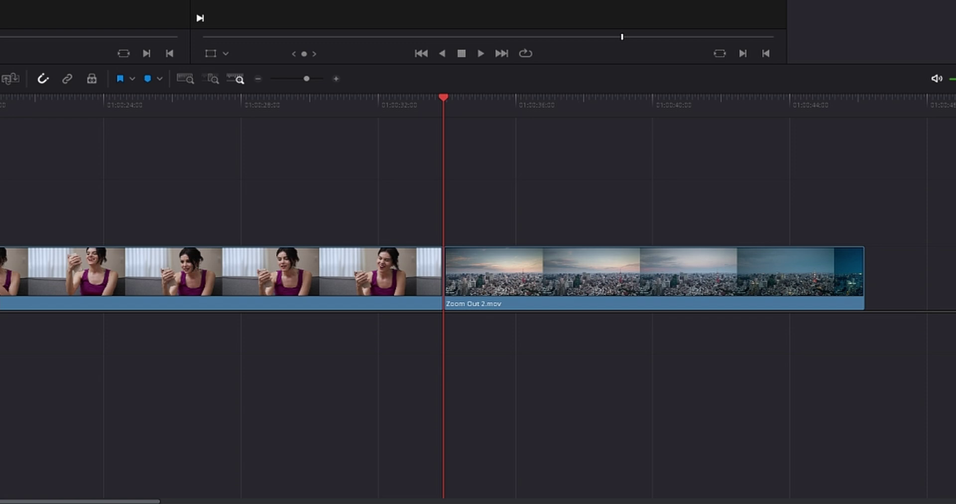
{"action": "key", "text": "shift+Left"}
{"action": "key", "text": "ctrl+b"}
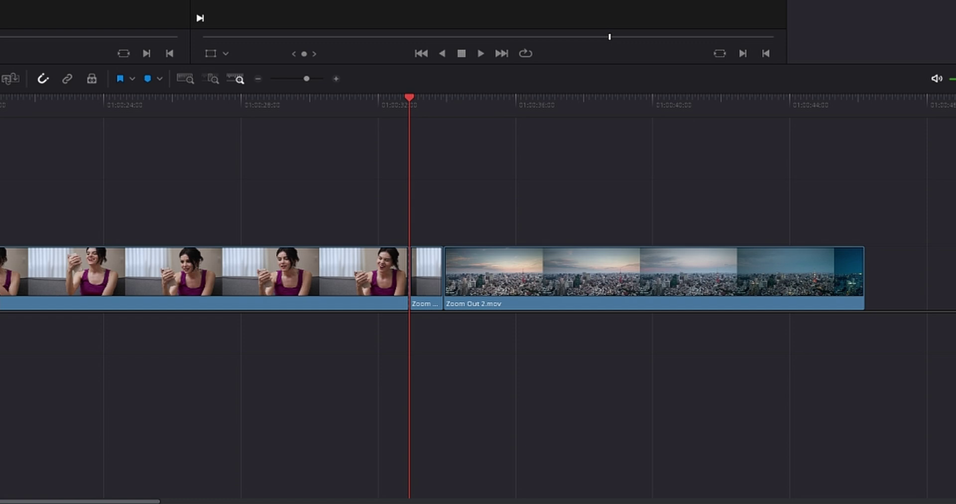
Move Zoom Out 2.mov up to Video 2 so it starts halfway through the one-second end segment of Zoom Out 1.mov
{"action": "key", "text": "Right"}
{"action": "key", "text": "Right"}
{"action": "key", "text": "Right"}
{"action": "key", "text": "Right"}
{"action": "key", "text": "Right"}
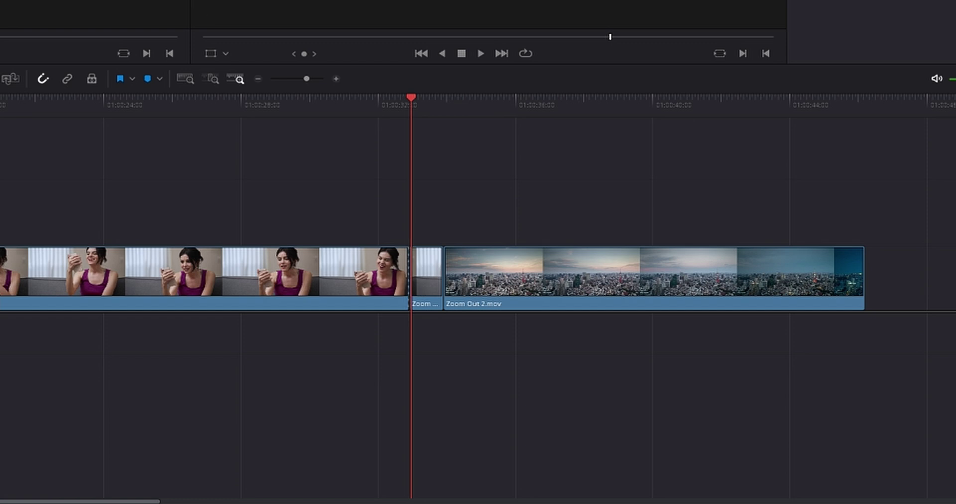
{"action": "key", "text": "Right"}
{"action": "key", "text": "Right"}
{"action": "key", "text": "Right"}
{"action": "key", "text": "Right"}
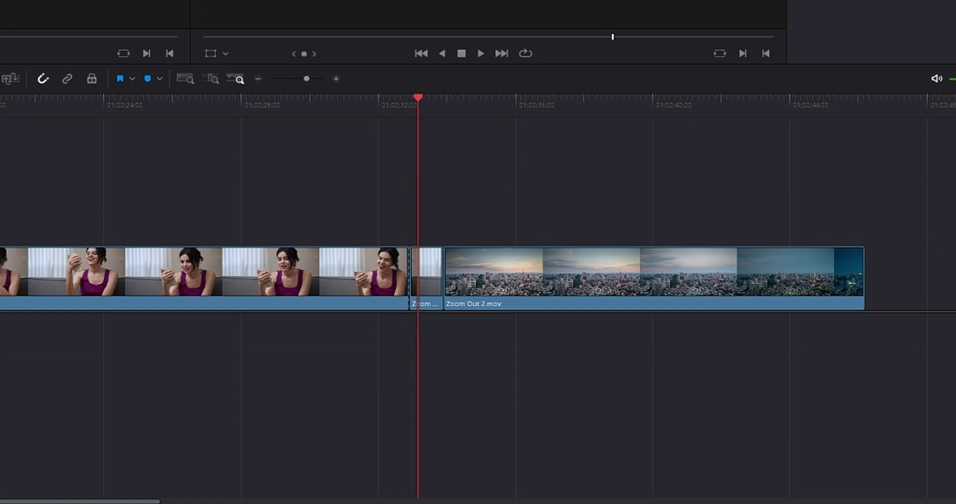
{"action": "key", "text": "Right"}
{"action": "key", "text": "Right"}
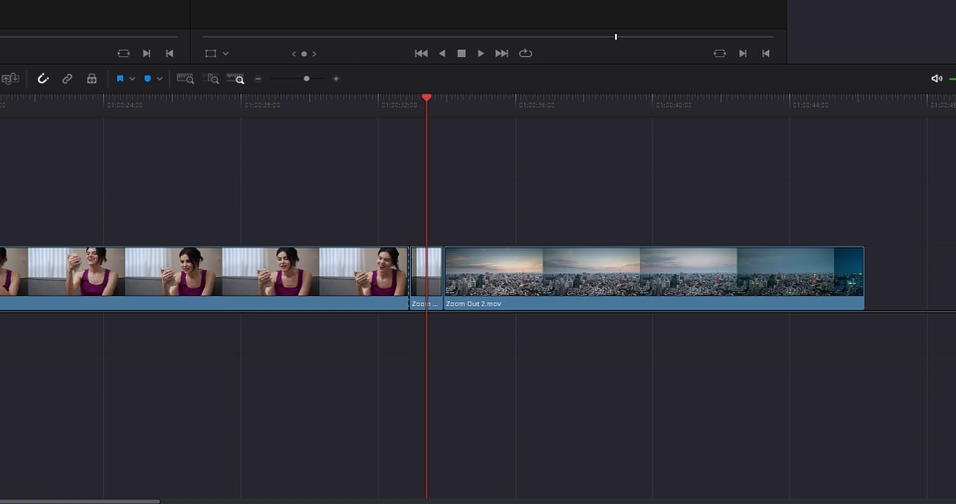
{"action": "left_click_drag", "start_coordinate": [523, 271], "coordinate": [498, 209]}
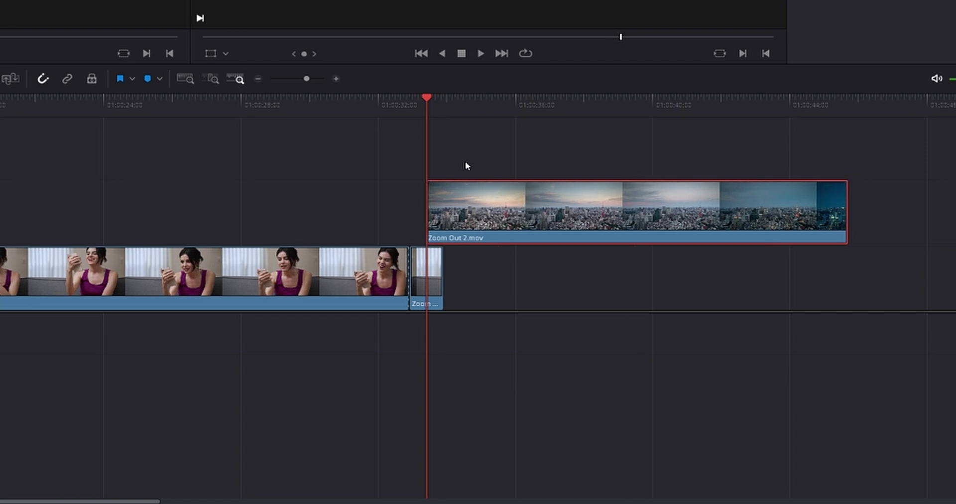
Split Zoom Out 2.mov where Zoom Out 1.mov ends and move the long remainder down to Video 1 directly after it
{"action": "left_click", "coordinate": [442, 105]}
{"action": "mouse_move", "coordinate": [420, 280]}
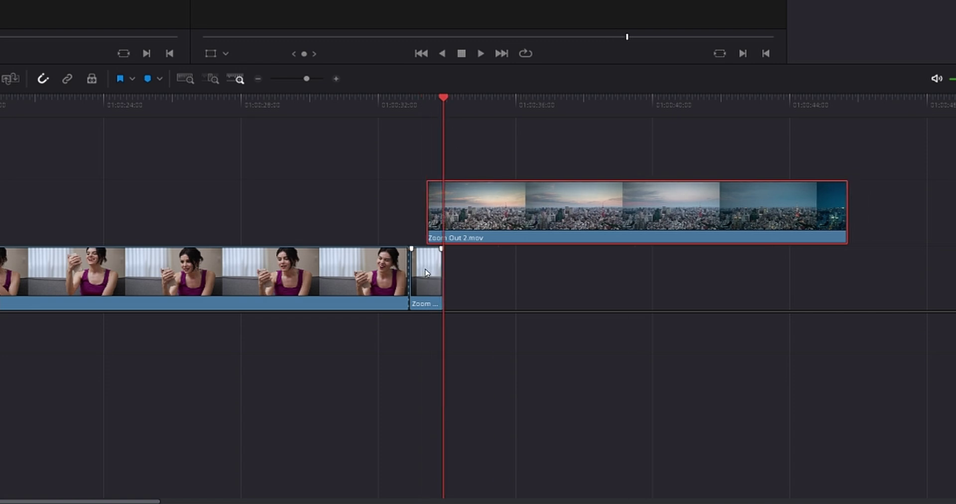
{"action": "mouse_move", "coordinate": [490, 213]}
{"action": "key", "text": "ctrl+b"}
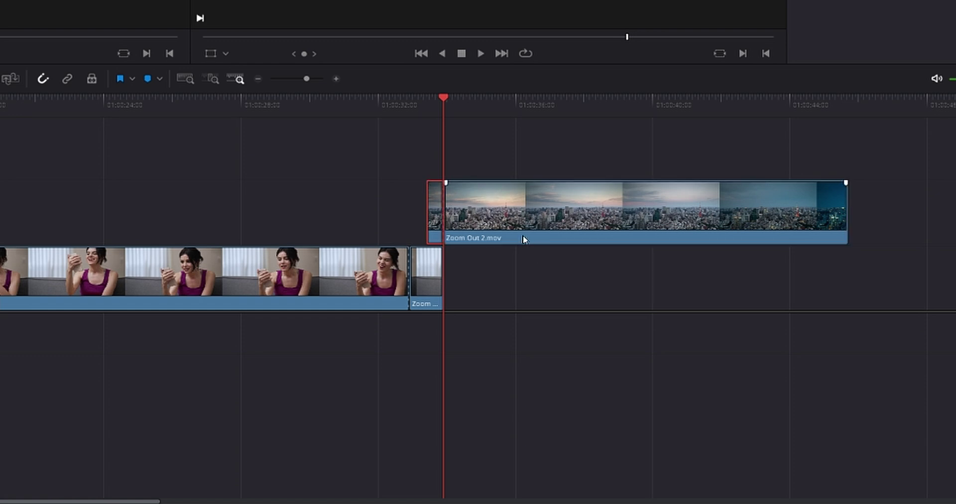
{"action": "left_click_drag", "start_coordinate": [523, 239], "coordinate": [517, 255]}
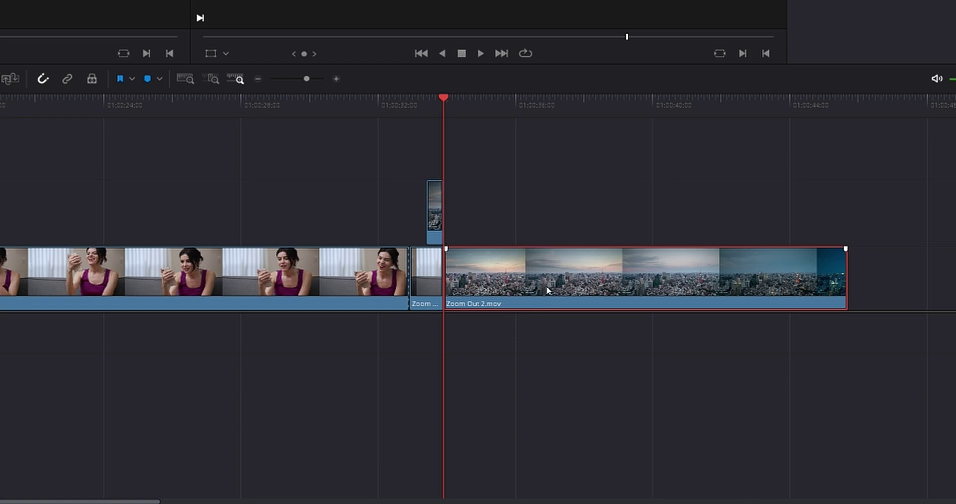
Combine the short overlapping segments of Zoom Out 1.mov and Zoom Out 2.mov into a new Fusion clip
{"action": "scroll", "coordinate": [547, 290], "scroll_direction": "up", "scroll_amount": 4}
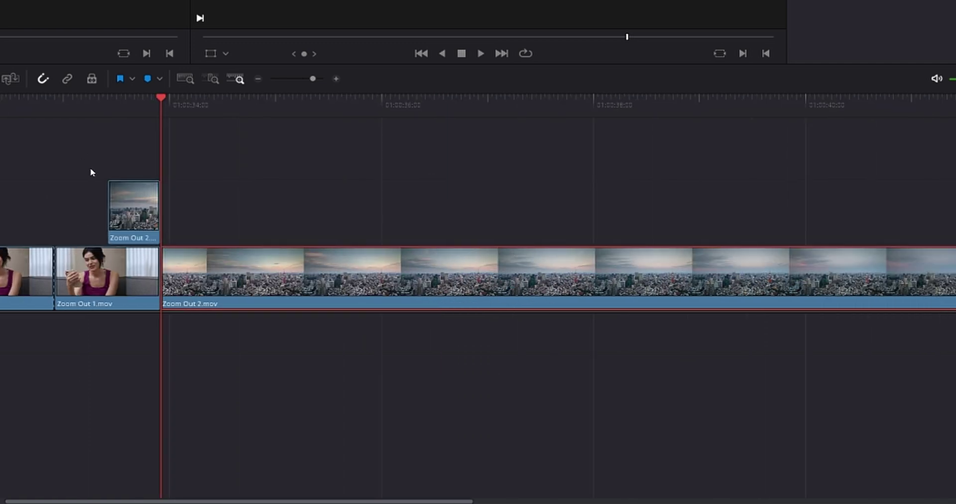
{"action": "left_click_drag", "start_coordinate": [77, 164], "coordinate": [145, 324]}
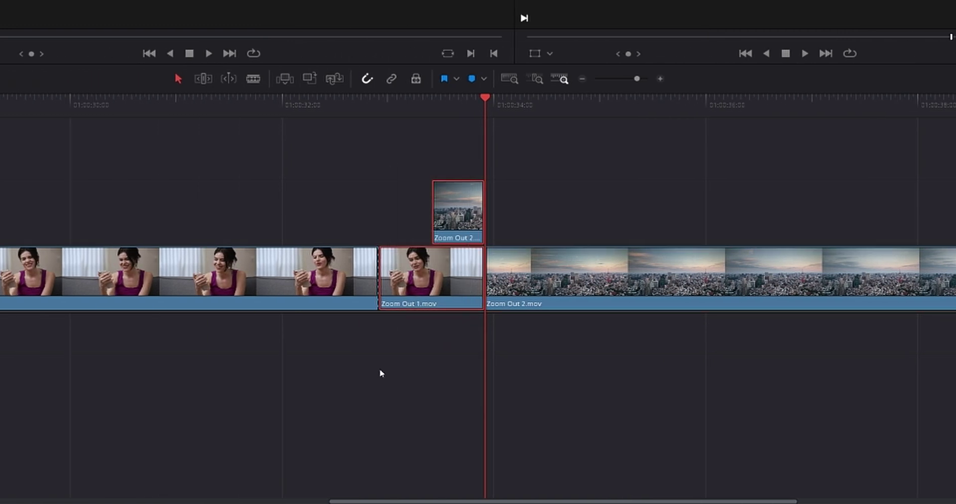
{"action": "right_click", "coordinate": [435, 273]}
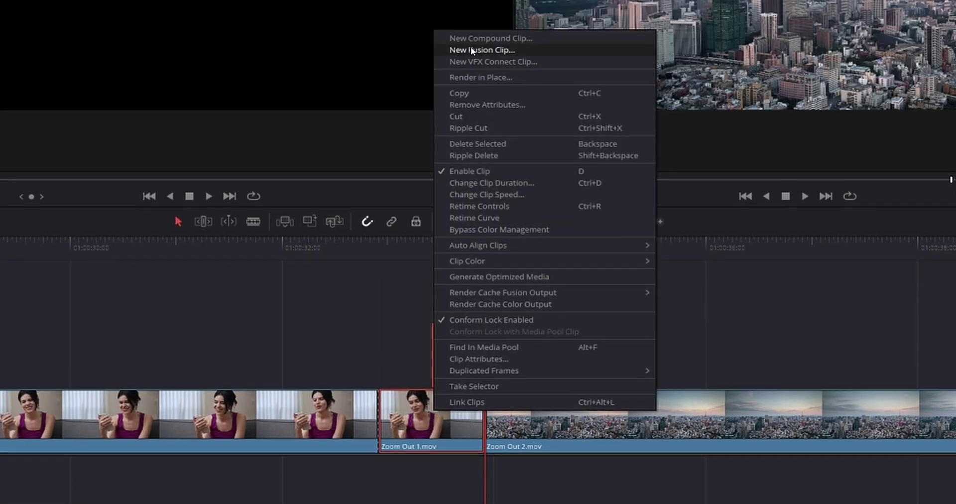
{"action": "left_click", "coordinate": [458, 0]}
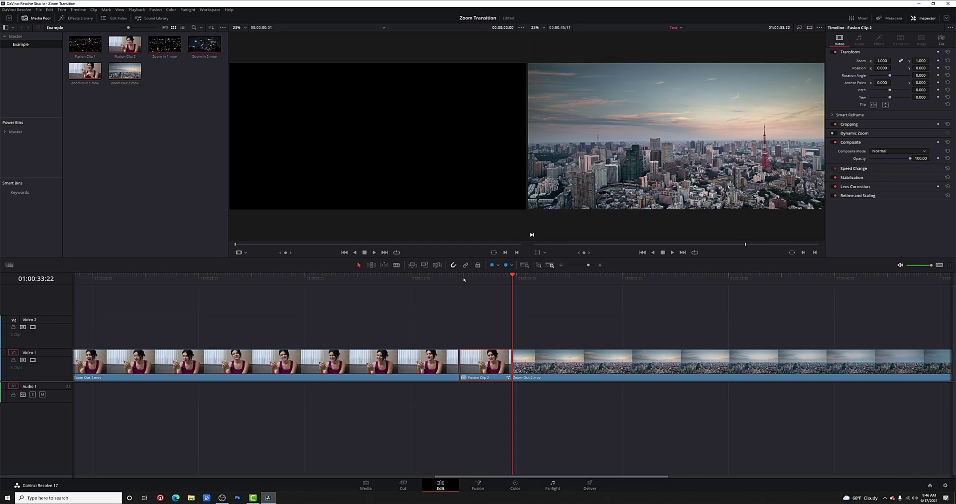
Go to the first frame of the new Fusion clip, open it on the Fusion page and hide the Spline editor
{"action": "left_click", "coordinate": [389, 253]}
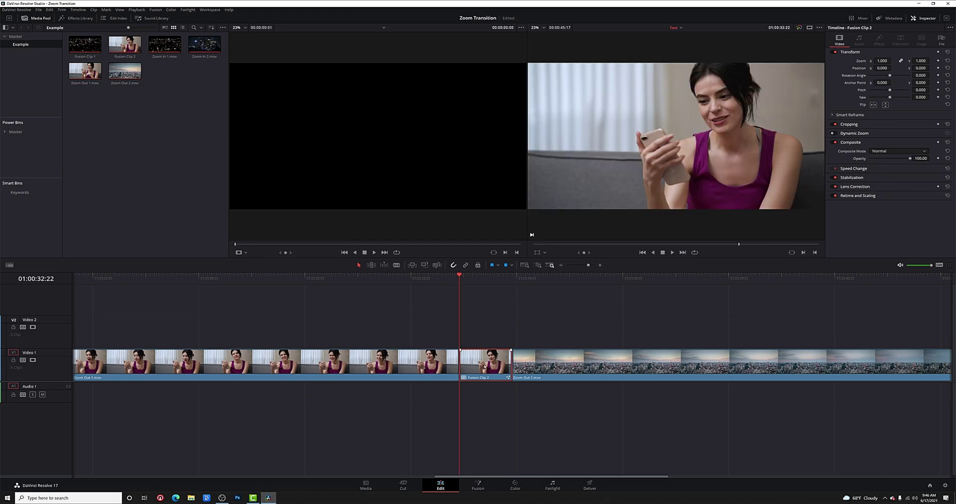
{"action": "left_click", "coordinate": [477, 485]}
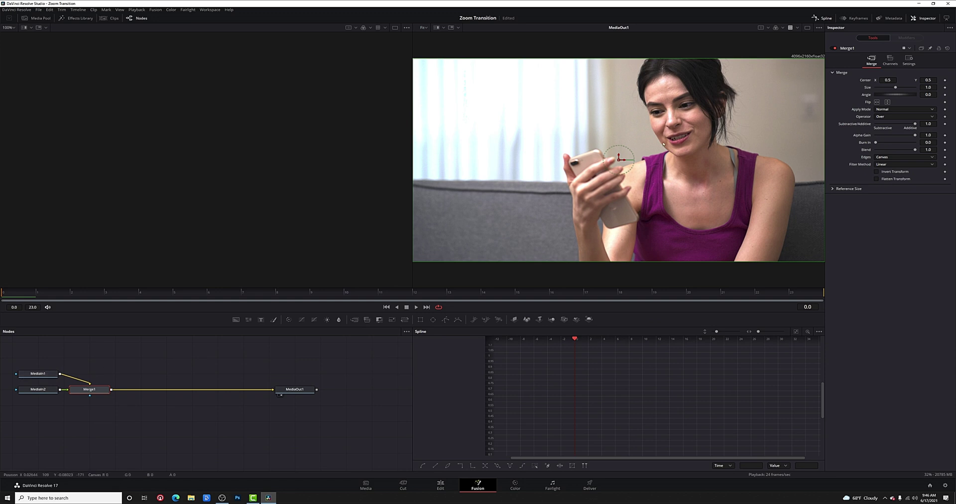
{"action": "left_click", "coordinate": [815, 19]}
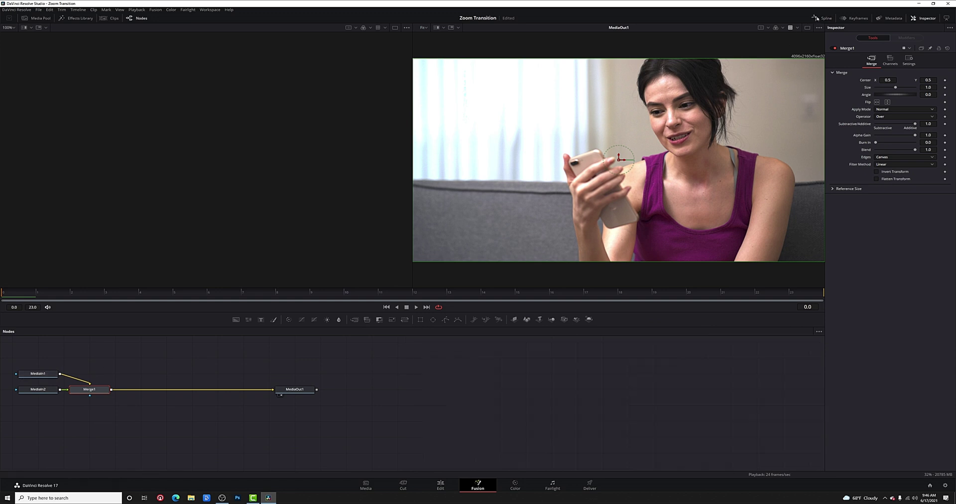
Rearrange the nodes so MediaIn1 sits directly above Merge1 and MediaIn2 lies level with Merge1, leaving a gap between them
{"action": "left_click_drag", "start_coordinate": [44, 359], "coordinate": [298, 437]}
{"action": "left_click_drag", "start_coordinate": [39, 390], "coordinate": [390, 374]}
{"action": "left_click", "coordinate": [345, 386]}
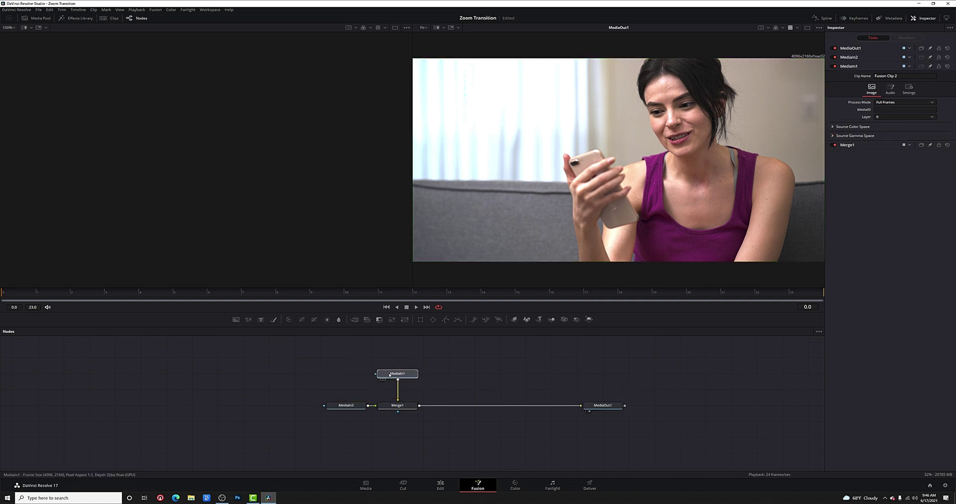
{"action": "left_click_drag", "start_coordinate": [339, 405], "coordinate": [310, 404]}
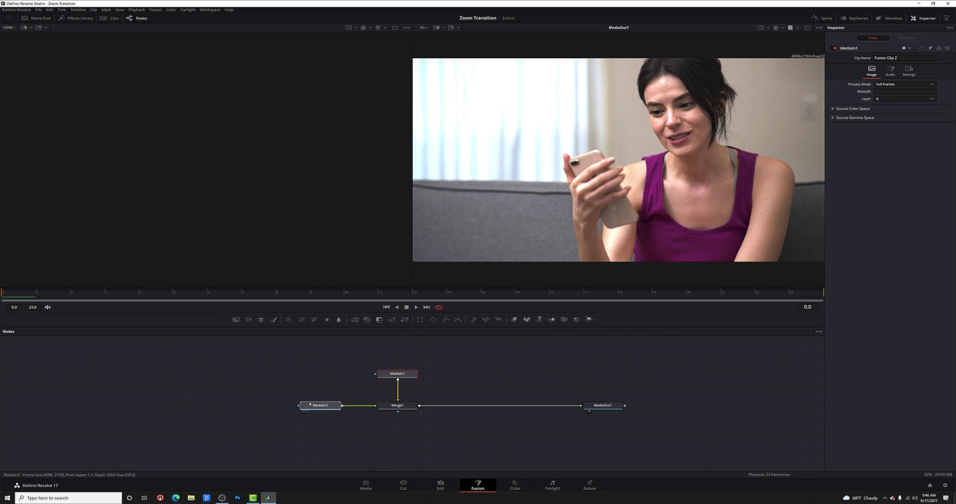
{"action": "left_click", "coordinate": [446, 437]}
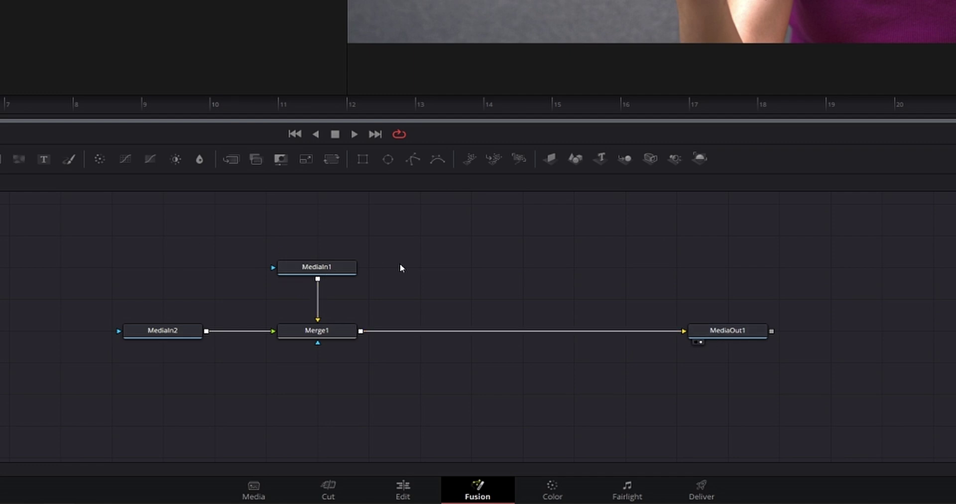
Insert a Transform node after MediaIn1 and another after MediaIn2, both feeding Merge1
{"action": "left_click", "coordinate": [314, 269]}
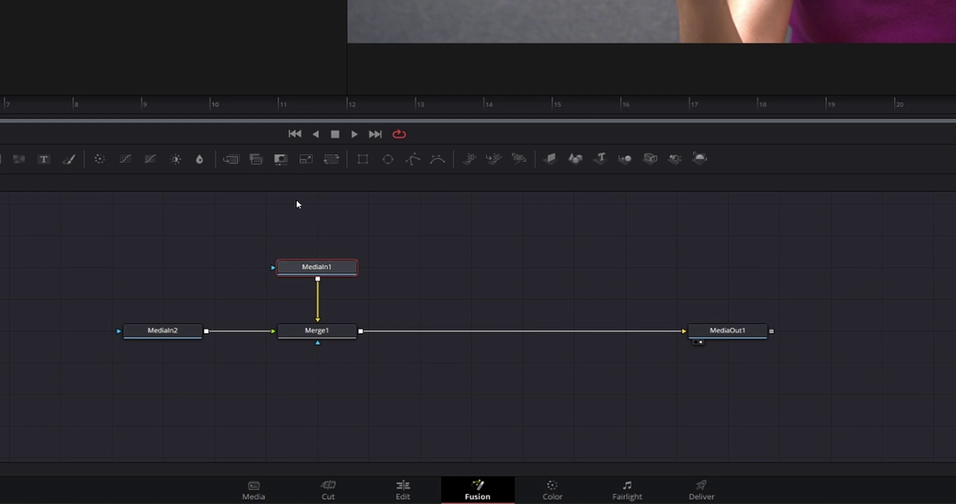
{"action": "left_click", "coordinate": [327, 159]}
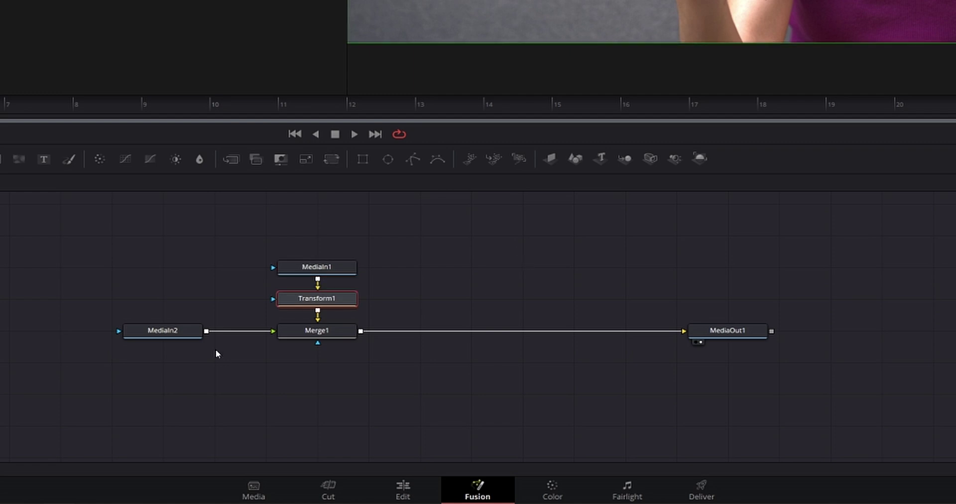
{"action": "left_click", "coordinate": [160, 335]}
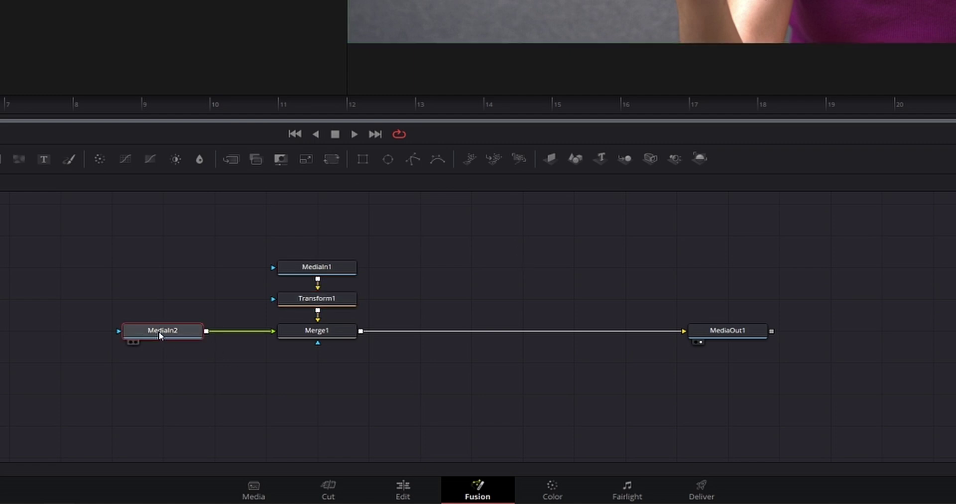
{"action": "left_click", "coordinate": [331, 159]}
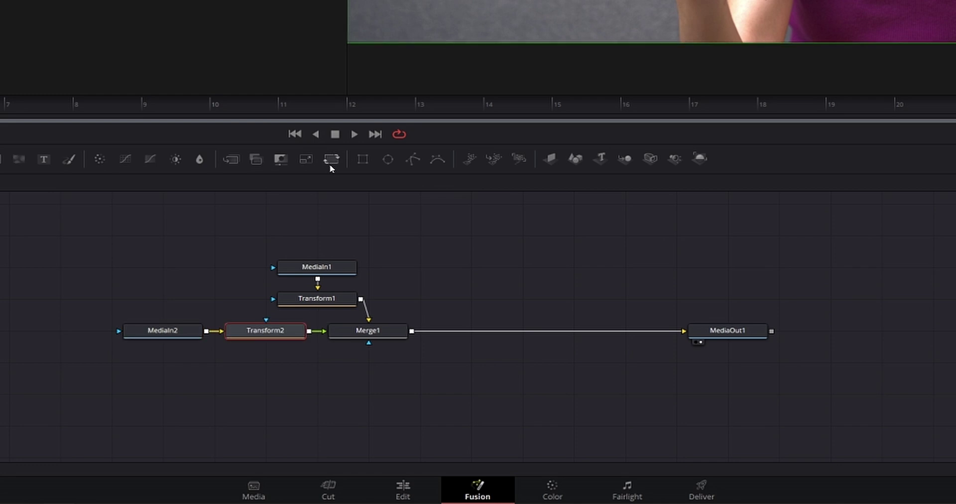
Shift the row of MediaIn2, Transform2 and Merge1 together so Merge1 sits directly below Transform1
{"action": "left_click_drag", "start_coordinate": [169, 397], "coordinate": [372, 333]}
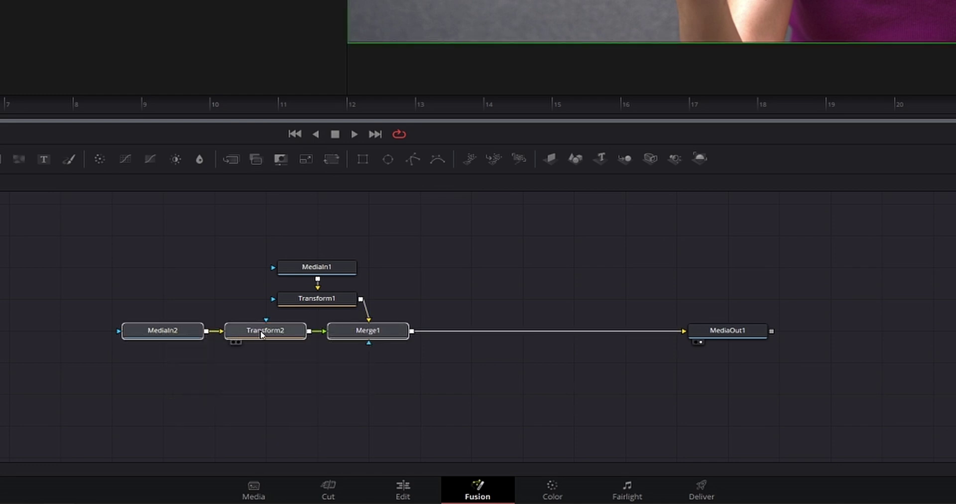
{"action": "left_click_drag", "start_coordinate": [261, 335], "coordinate": [210, 335]}
{"action": "left_click", "coordinate": [530, 424]}
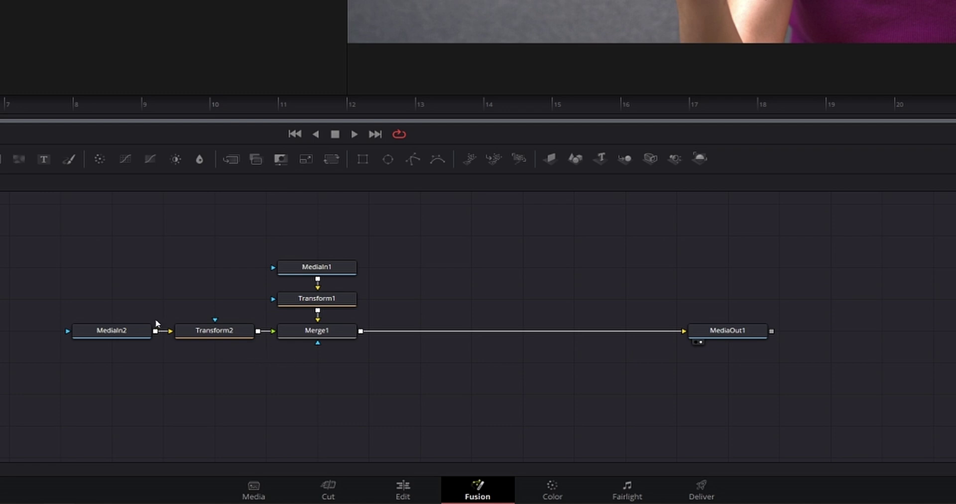
Keyframe Transform1's Size from 1.0 at frame 0 to 0.25 at frame 12
{"action": "left_click", "coordinate": [321, 302]}
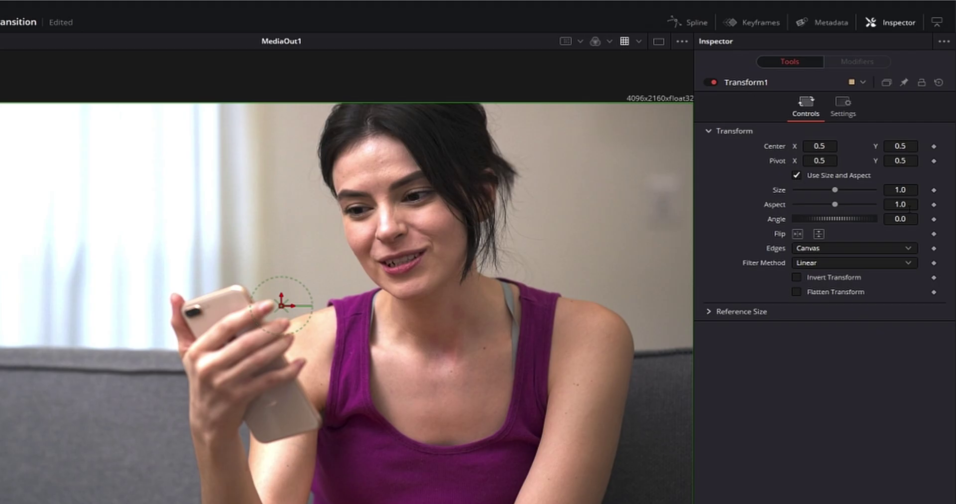
{"action": "left_click", "coordinate": [933, 190]}
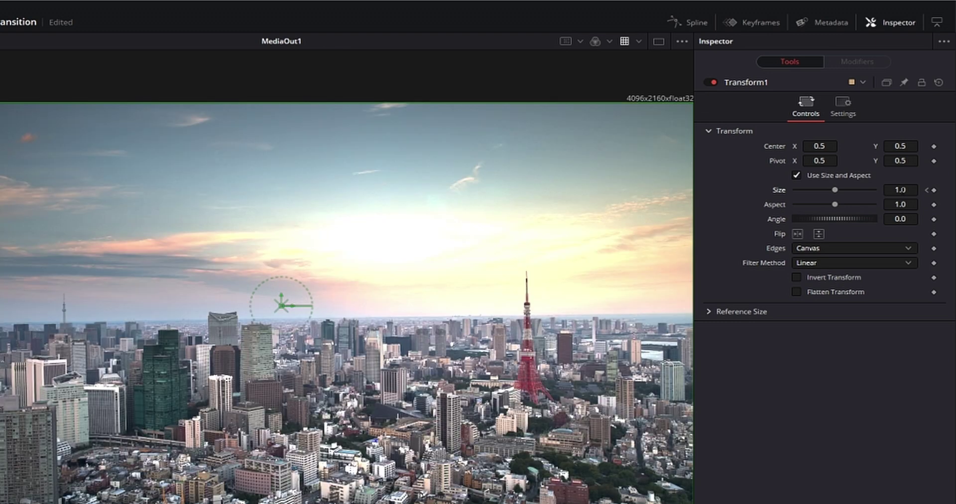
{"action": "left_click", "coordinate": [899, 189]}
{"action": "type", "text": "0.25"}
{"action": "key", "text": "Tab"}
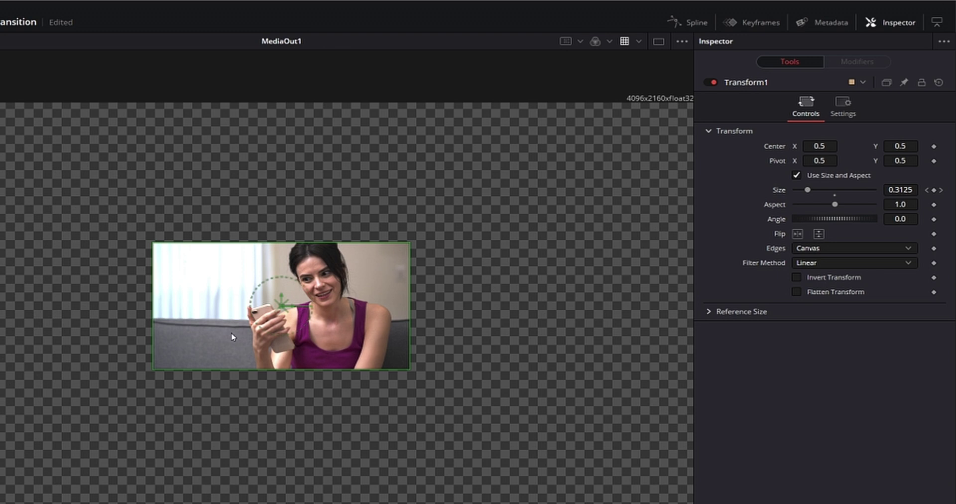
Set Transform1's Edges to Mirror and turn on its Motion Blur
{"action": "left_click", "coordinate": [845, 252]}
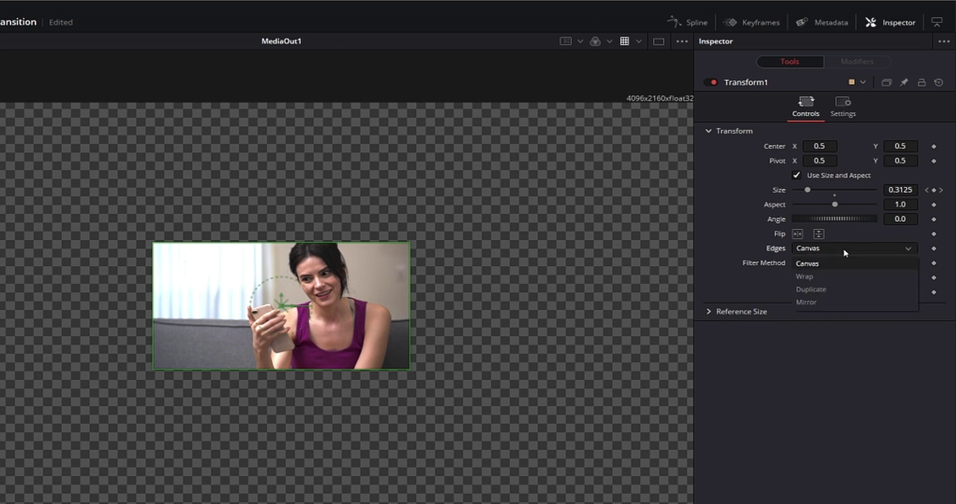
{"action": "left_click", "coordinate": [816, 302]}
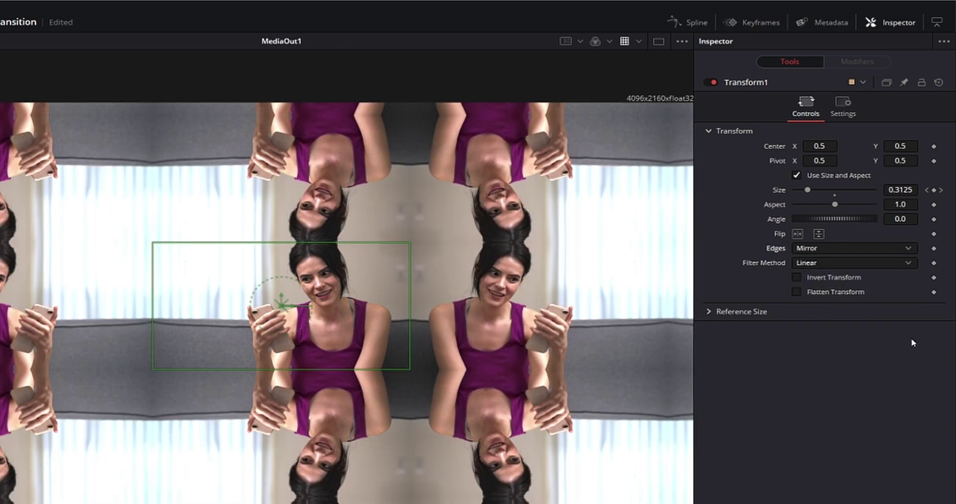
{"action": "left_click", "coordinate": [842, 105]}
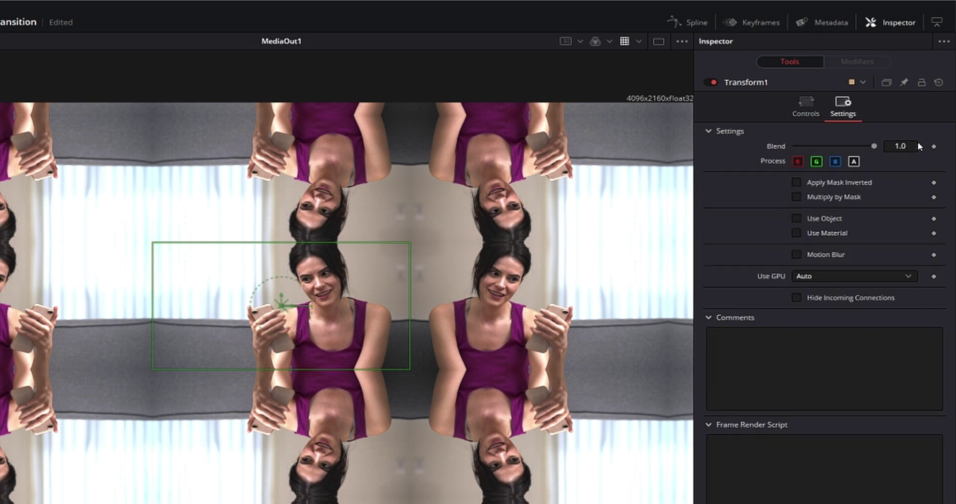
{"action": "left_click", "coordinate": [797, 253]}
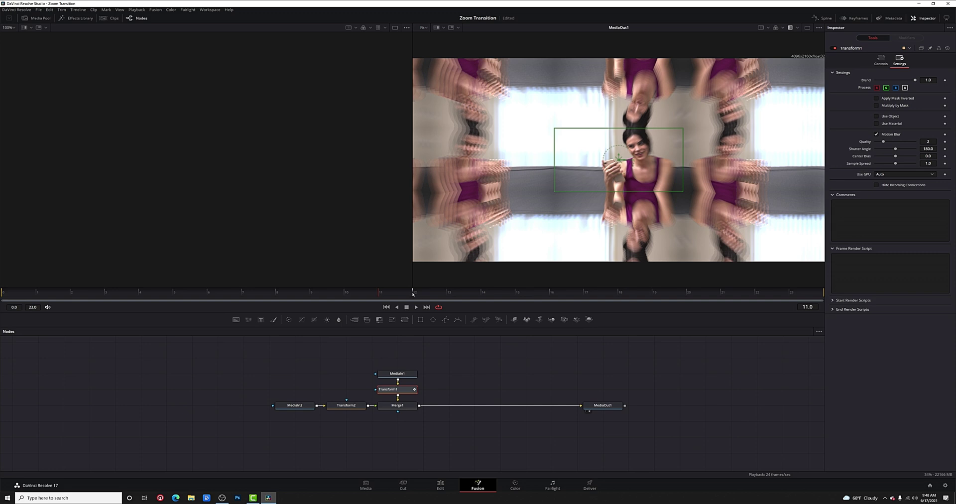
Keyframe Transform2's Size from 2.0 at frame 12 to 1.0 at frame 23
{"action": "left_click", "coordinate": [412, 291]}
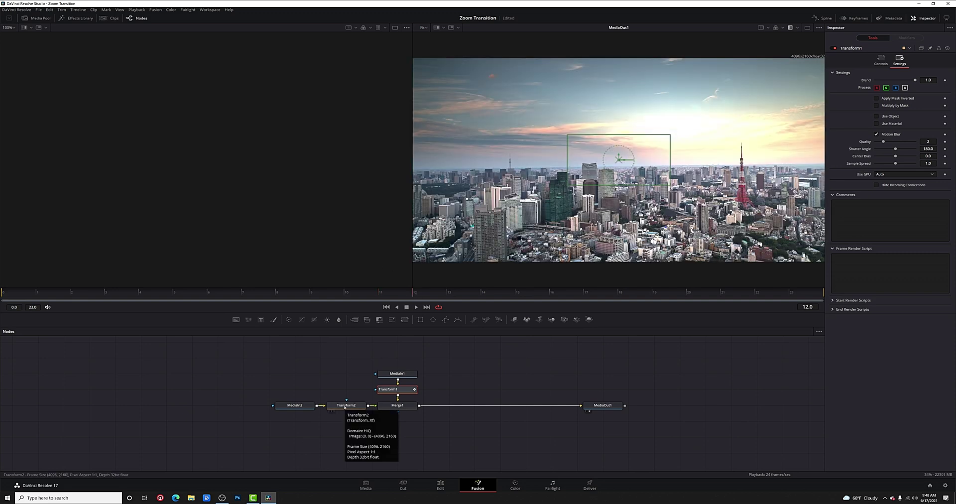
{"action": "left_click", "coordinate": [345, 405]}
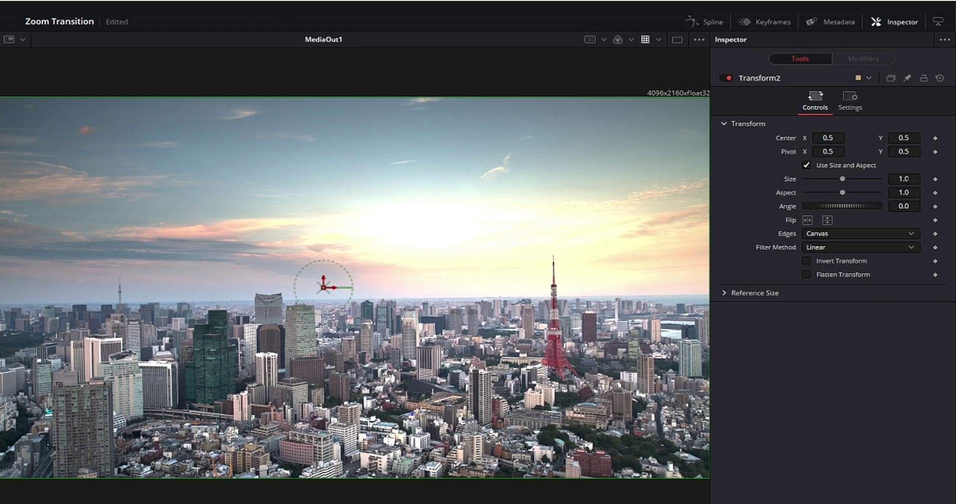
{"action": "left_click", "coordinate": [928, 101]}
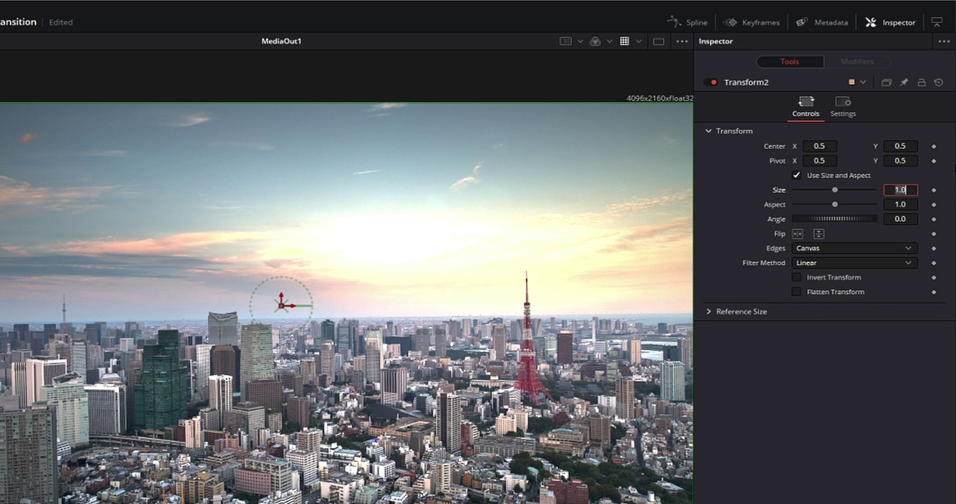
{"action": "type", "text": "2"}
{"action": "key", "text": "Tab"}
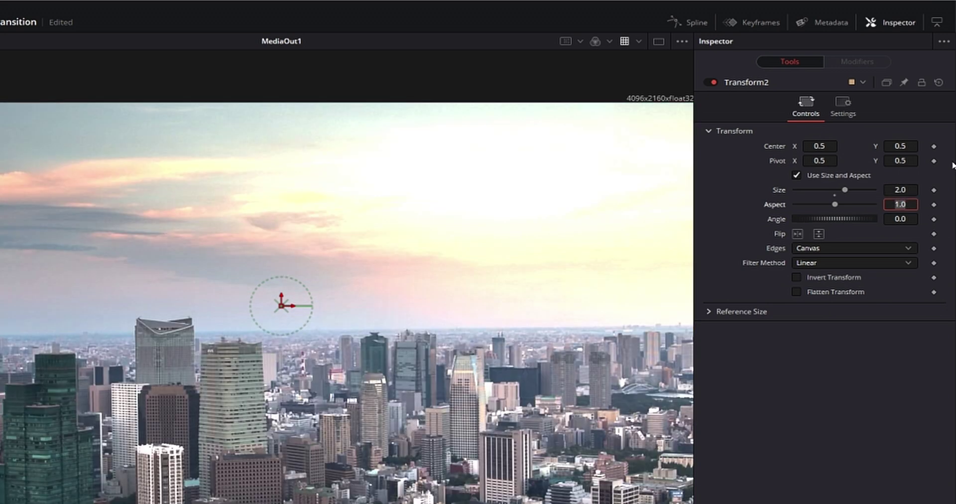
{"action": "left_click", "coordinate": [933, 190]}
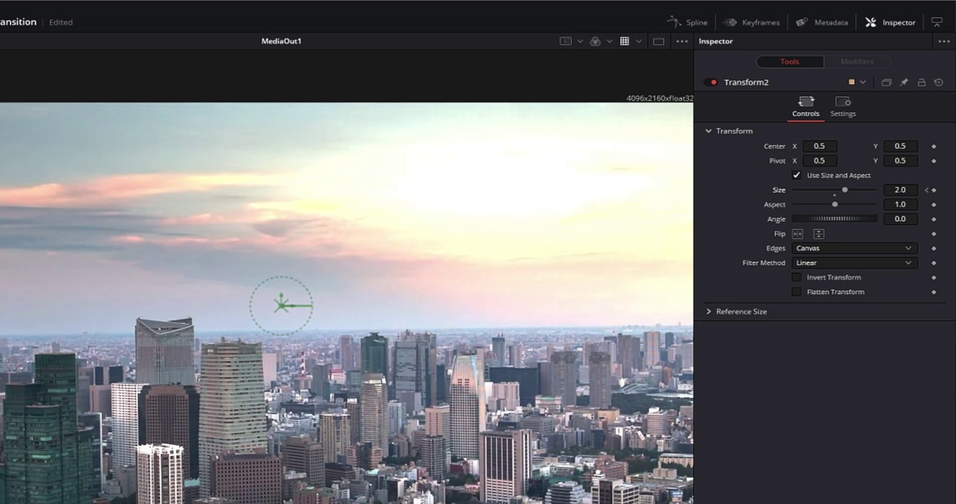
{"action": "left_click", "coordinate": [899, 190]}
{"action": "type", "text": "1"}
{"action": "key", "text": "Tab"}
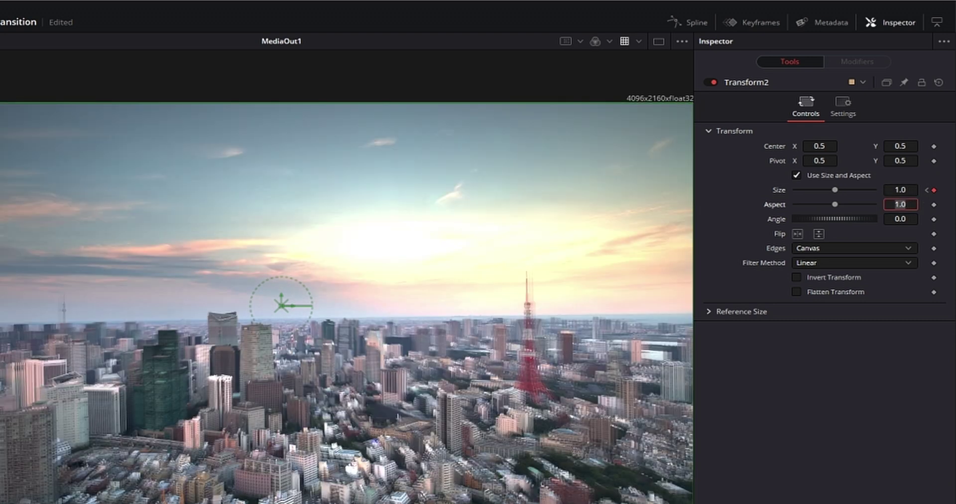
Turn on Motion Blur for Transform2 and play the transition from frame 0
{"action": "left_click", "coordinate": [842, 114]}
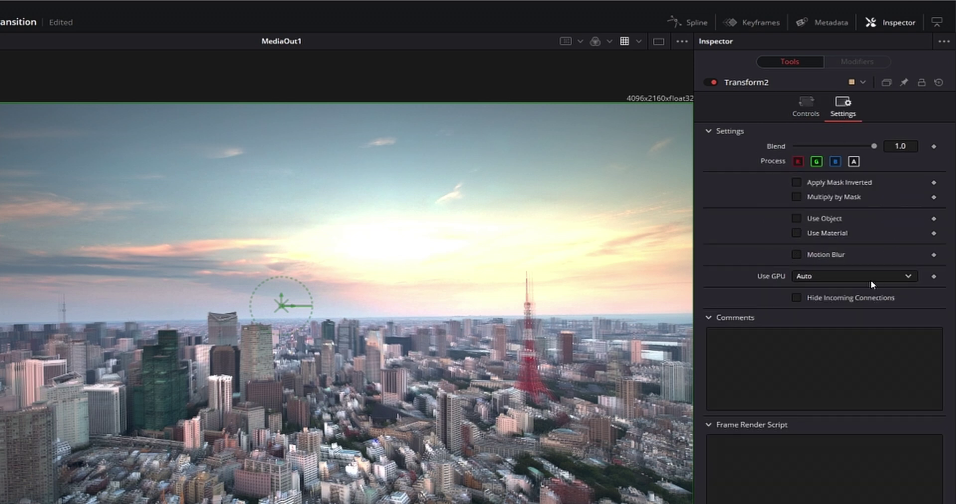
{"action": "left_click", "coordinate": [796, 255]}
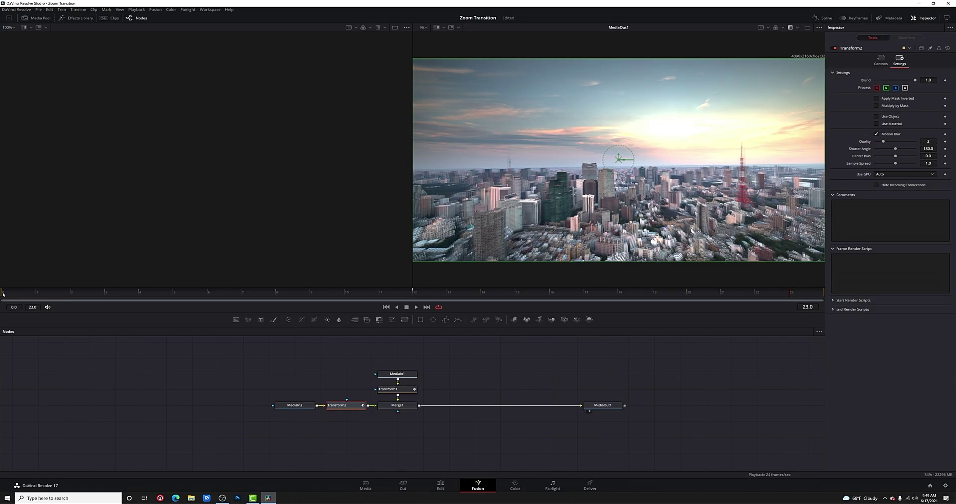
{"action": "left_click", "coordinate": [6, 296]}
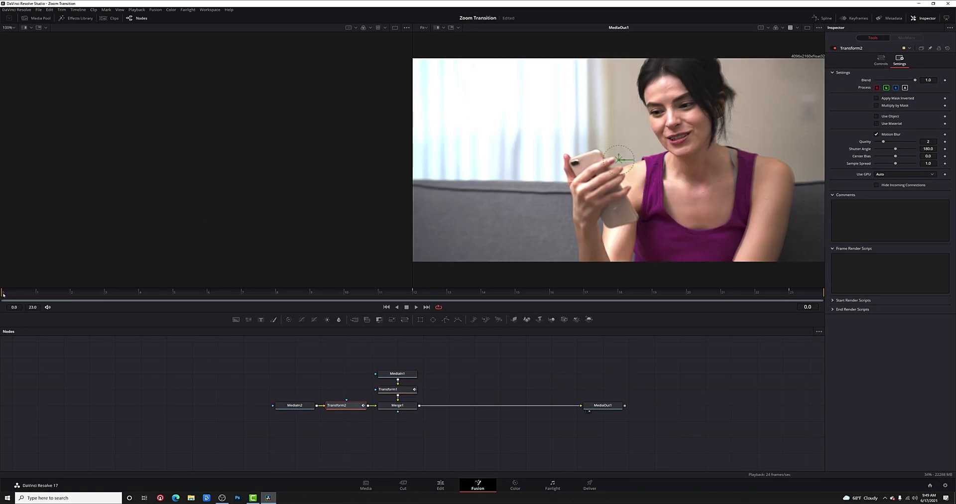
{"action": "key", "text": "space"}
Show the Spline editor and ease Transform1's Size curve with a flat start at frame 0 and a steep end at frame 12
{"action": "left_click", "coordinate": [820, 21]}
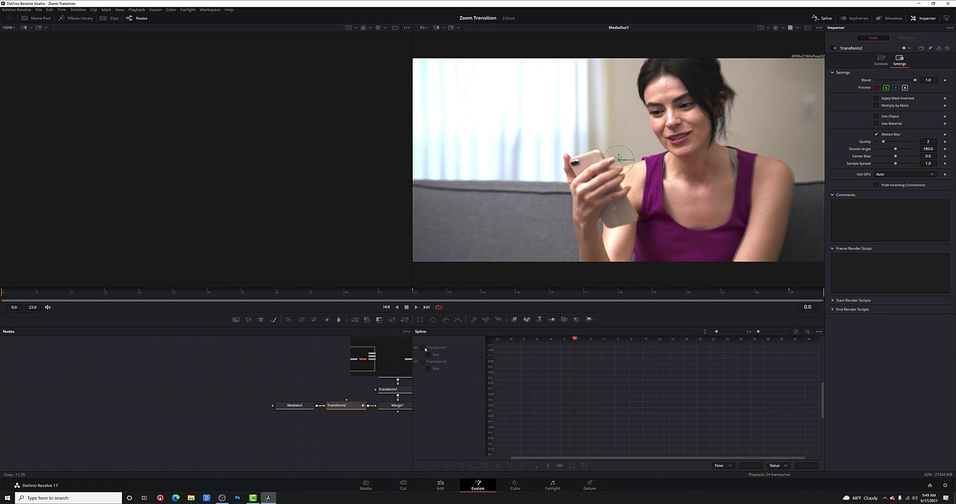
{"action": "left_click", "coordinate": [422, 348]}
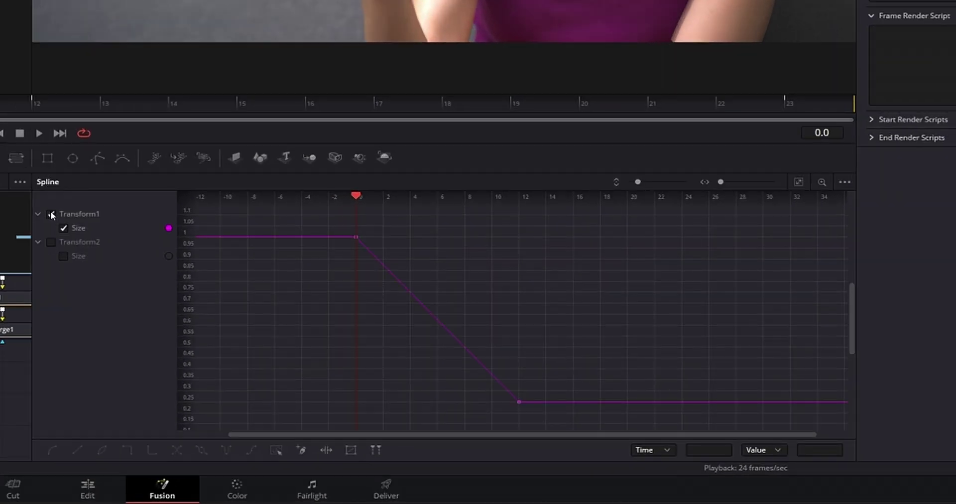
{"action": "left_click", "coordinate": [354, 238]}
{"action": "left_click_drag", "start_coordinate": [408, 294], "coordinate": [438, 238]}
{"action": "left_click", "coordinate": [517, 403]}
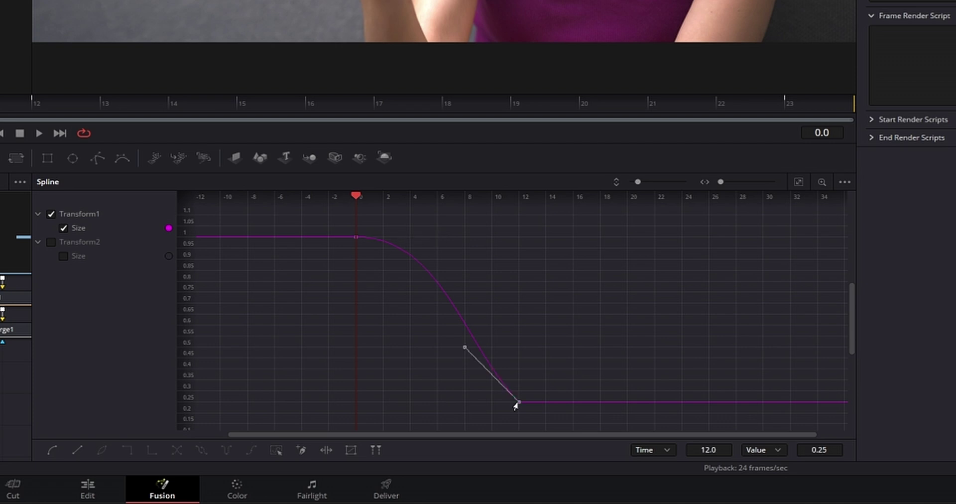
{"action": "left_click_drag", "start_coordinate": [465, 347], "coordinate": [516, 334]}
Display only Transform2's Size curve and ease it with a steep start at frame 12 and a flat end at frame 23
{"action": "left_click", "coordinate": [51, 214]}
{"action": "left_click", "coordinate": [51, 243]}
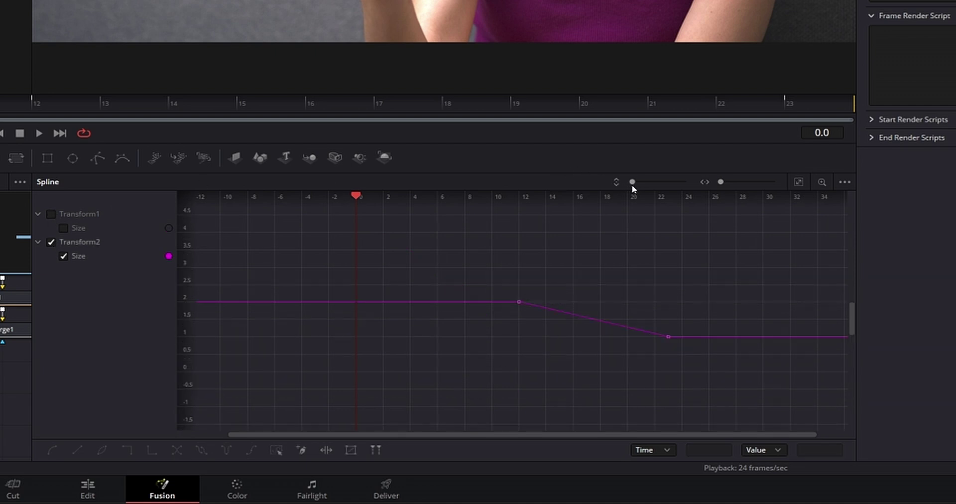
{"action": "left_click_drag", "start_coordinate": [632, 186], "coordinate": [638, 186]}
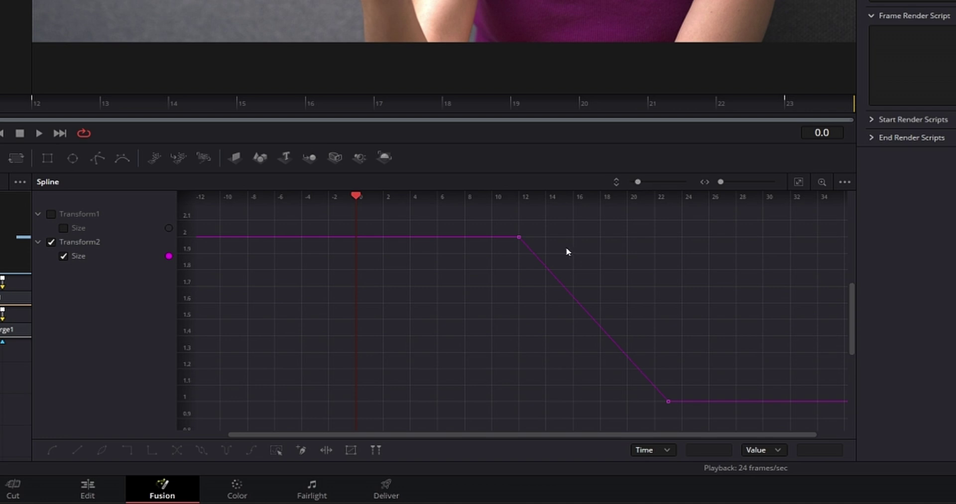
{"action": "left_click", "coordinate": [519, 237]}
{"action": "left_click_drag", "start_coordinate": [566, 294], "coordinate": [518, 312]}
{"action": "left_click", "coordinate": [666, 401]}
{"action": "left_click_drag", "start_coordinate": [616, 347], "coordinate": [596, 403]}
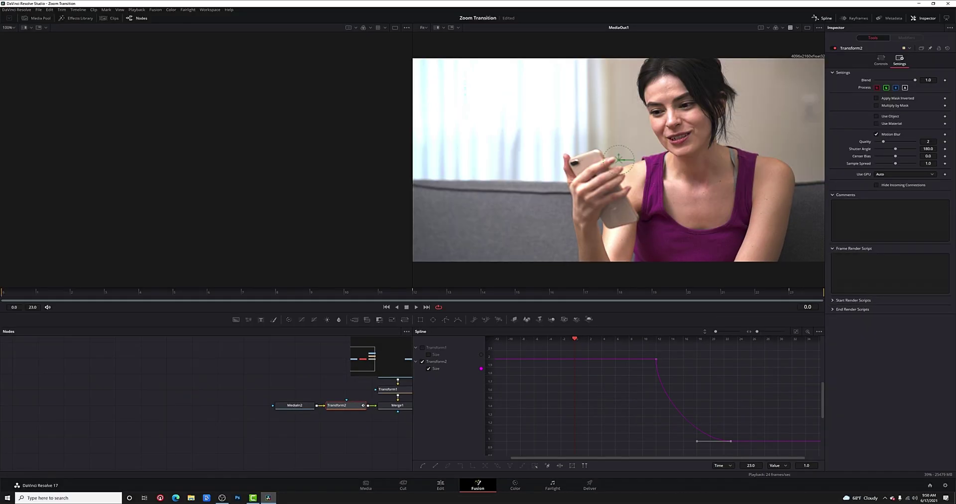
Play the eased transition on the Fusion page, and play it on the Edit page starting from 01:00:31:17, ahead of the Fusion clip
{"action": "key", "text": "space"}
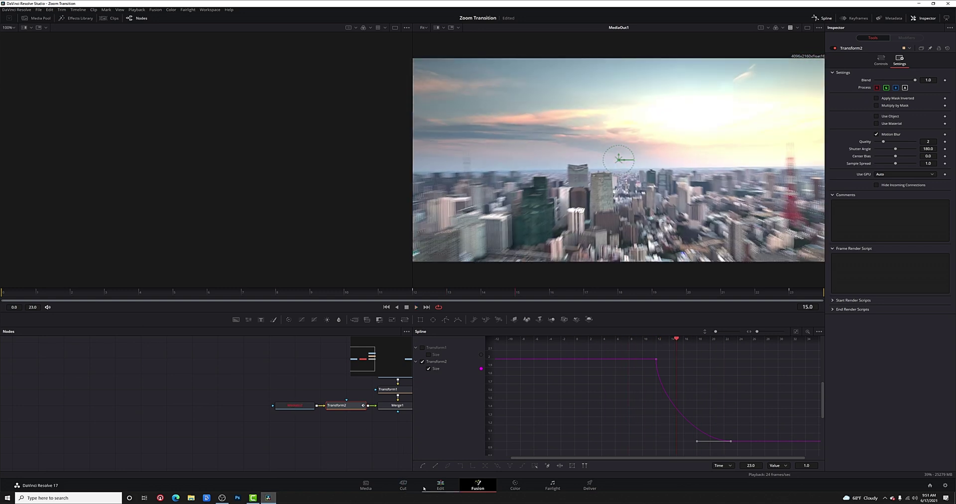
{"action": "left_click", "coordinate": [440, 483]}
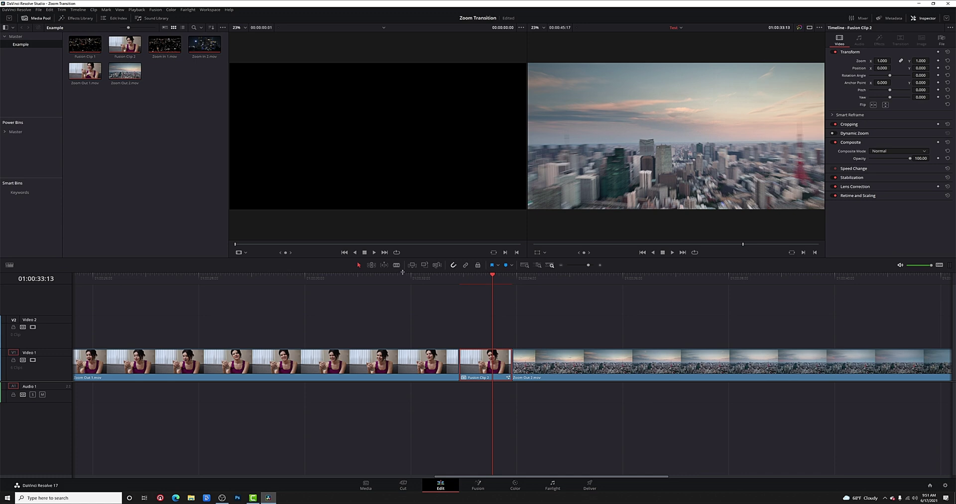
{"action": "left_click", "coordinate": [396, 280]}
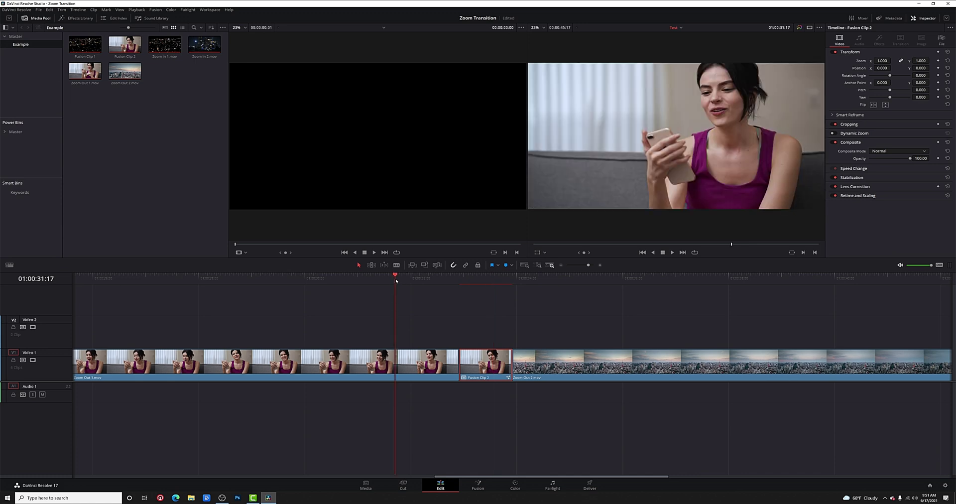
{"action": "key", "text": "space"}
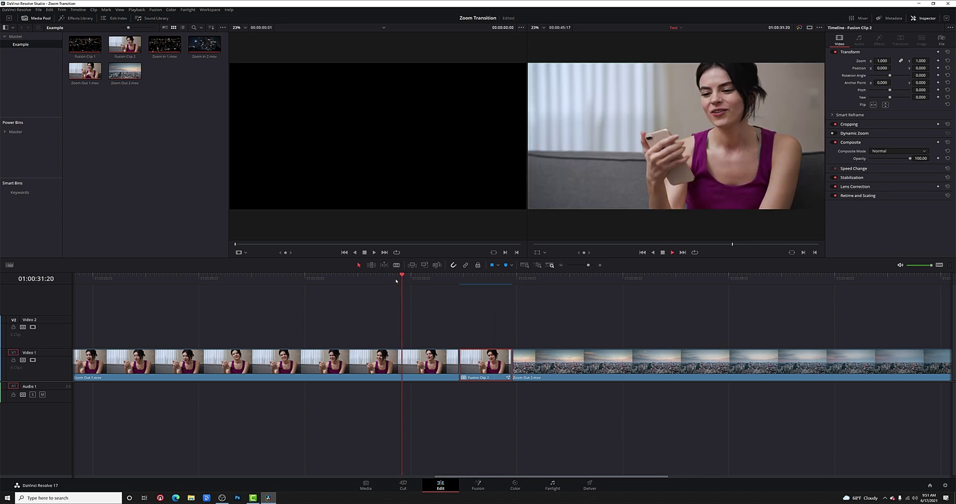